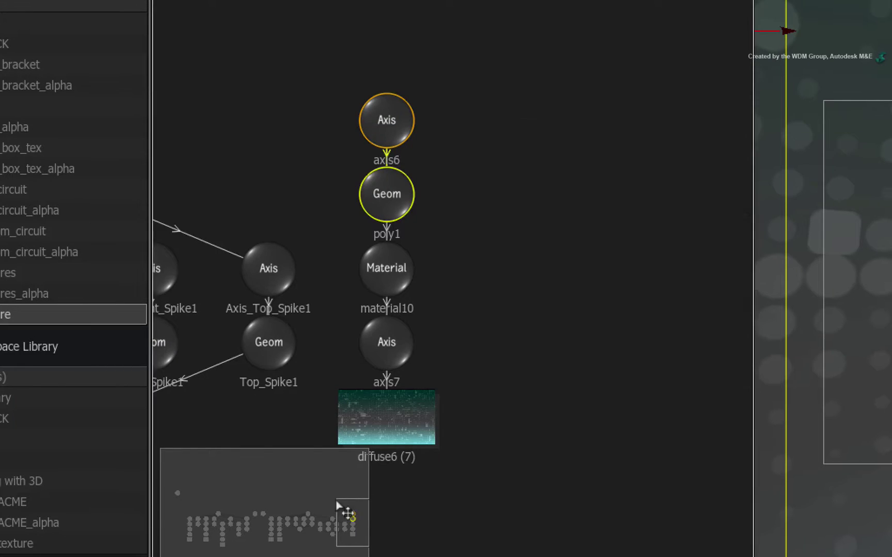
- Bring the Light_2 branch into view, then select the Spot_Light1 axis and the pointLight2 Light node
drag(336, 501, 220, 509)
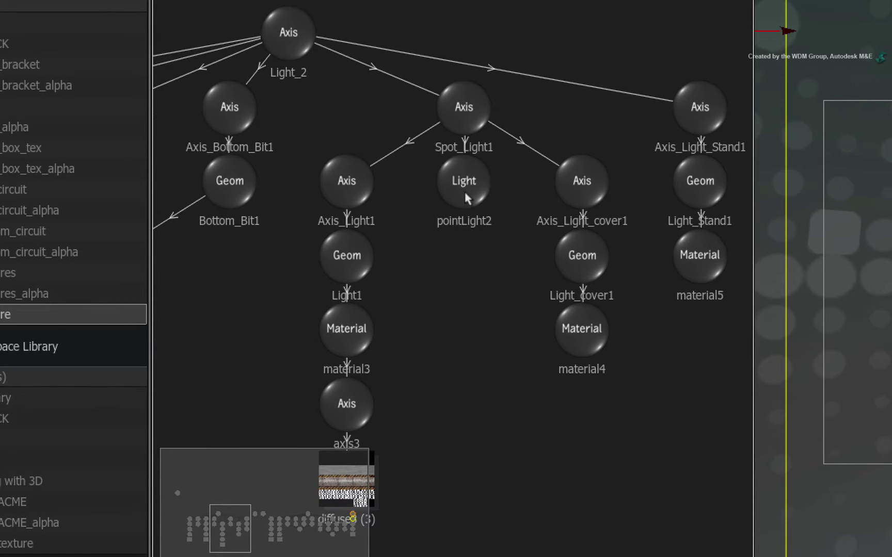
click(470, 108)
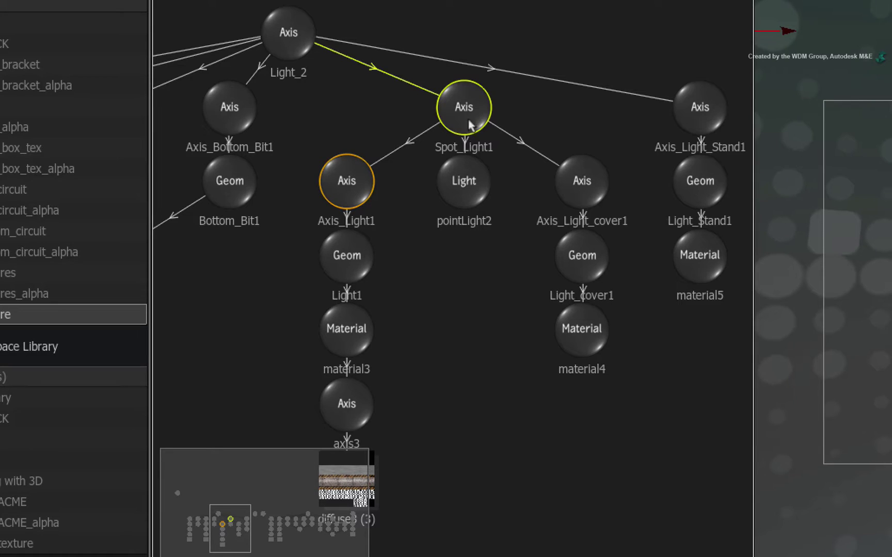
click(460, 182)
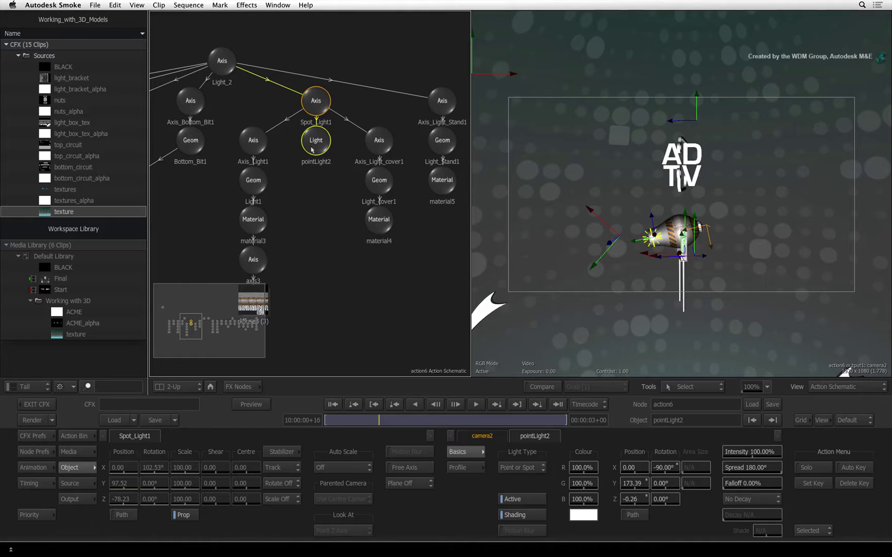
- Attach a rays1 Rays node to pointLight2 from the Action Bin
click(77, 436)
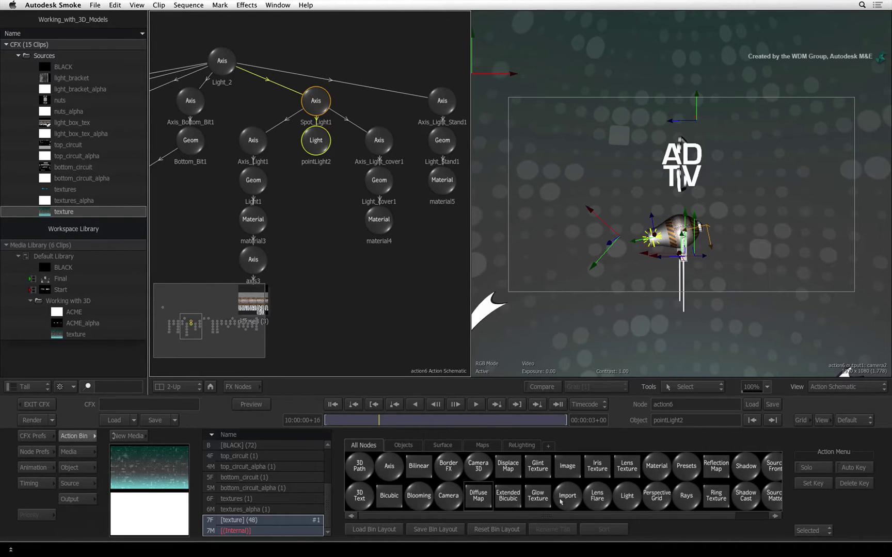
click(685, 495)
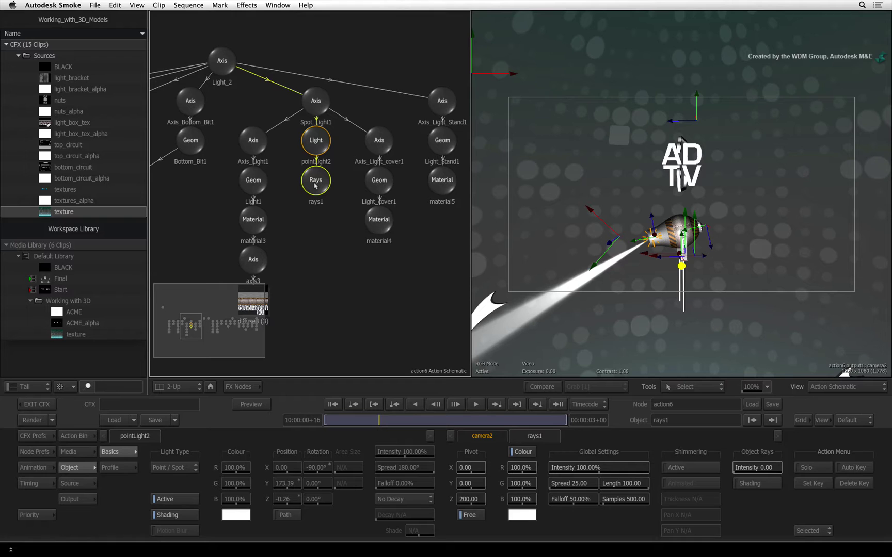
- Turn off Free on the Rays pivot and give pointLight2 a 30° spread, 5% falloff and 90° X rotation
click(473, 515)
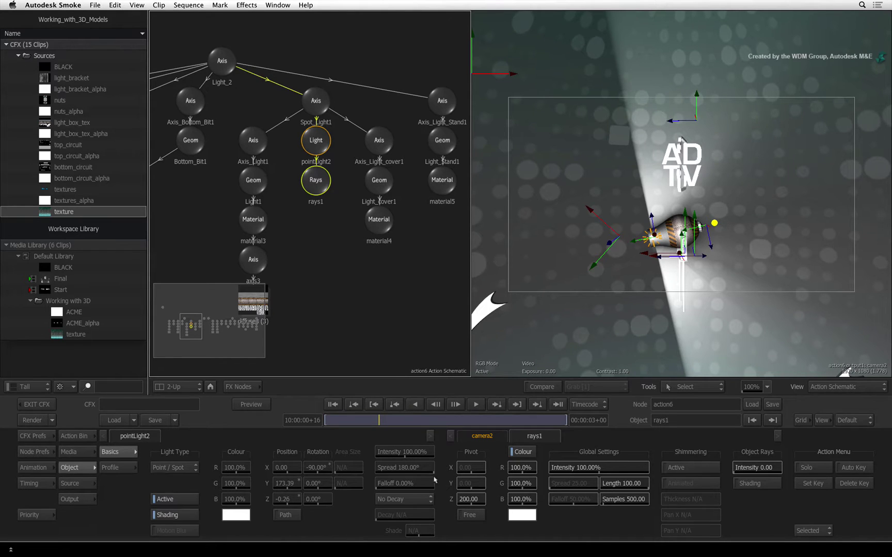
drag(419, 468, 296, 471)
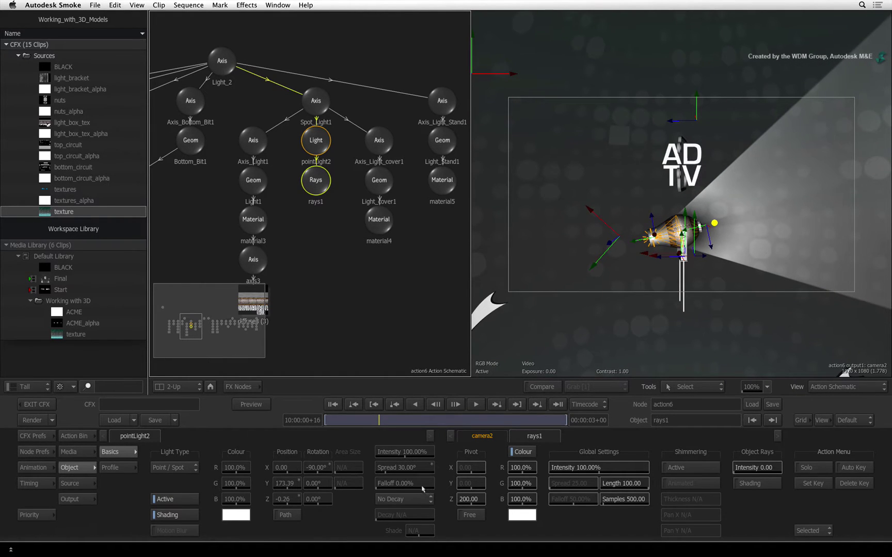
drag(418, 486, 423, 486)
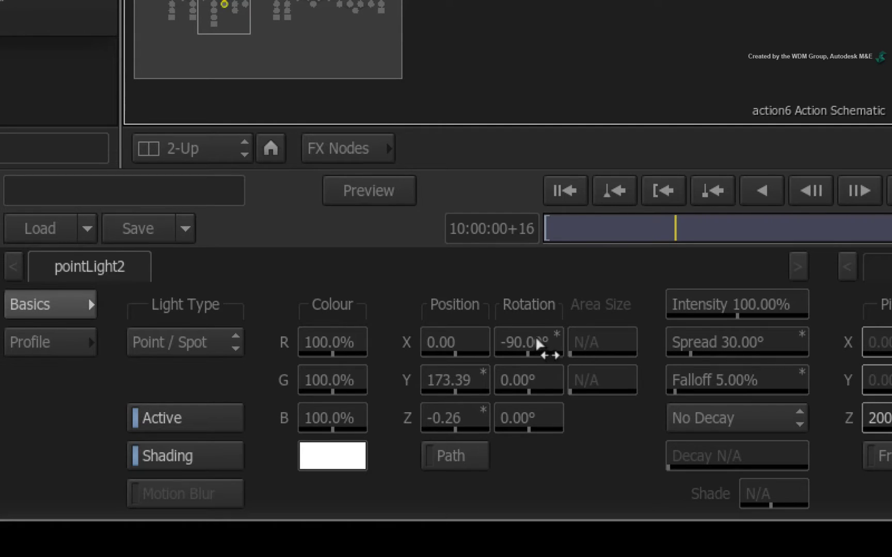
click(537, 343)
text(90)
key(Return)
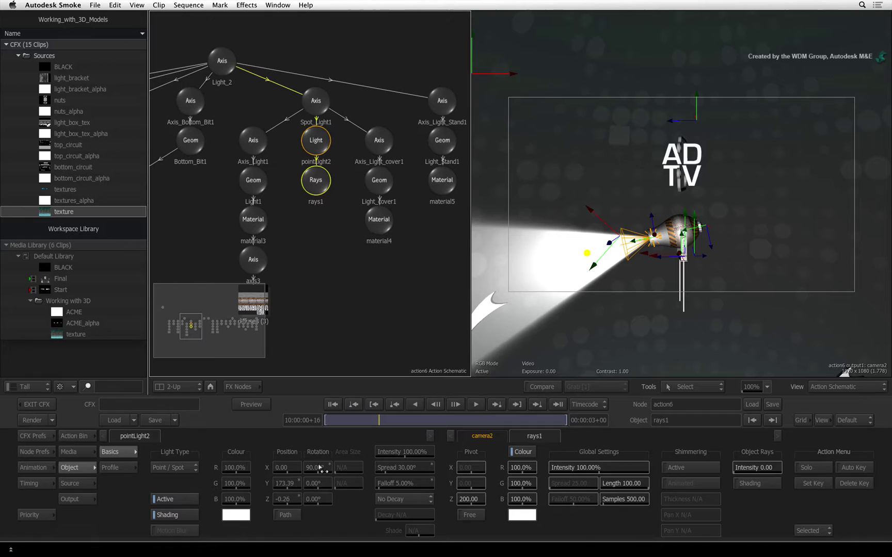
- At a later frame, turn on rays1 shimmering with 2500% thickness and Animated enabled
click(413, 420)
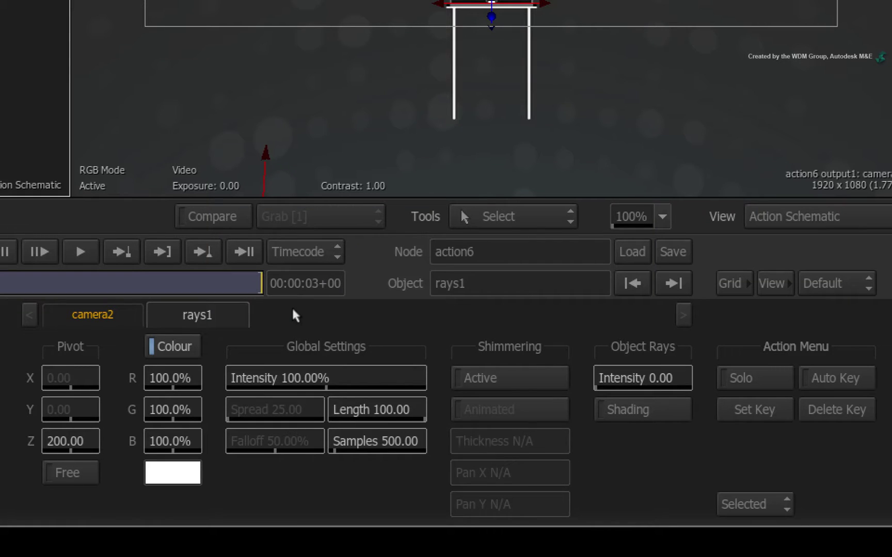
click(504, 373)
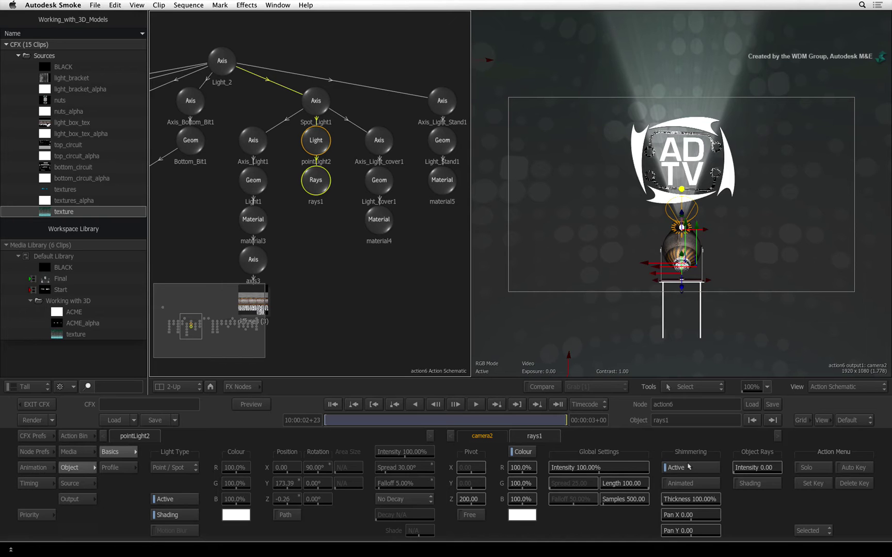
click(690, 499)
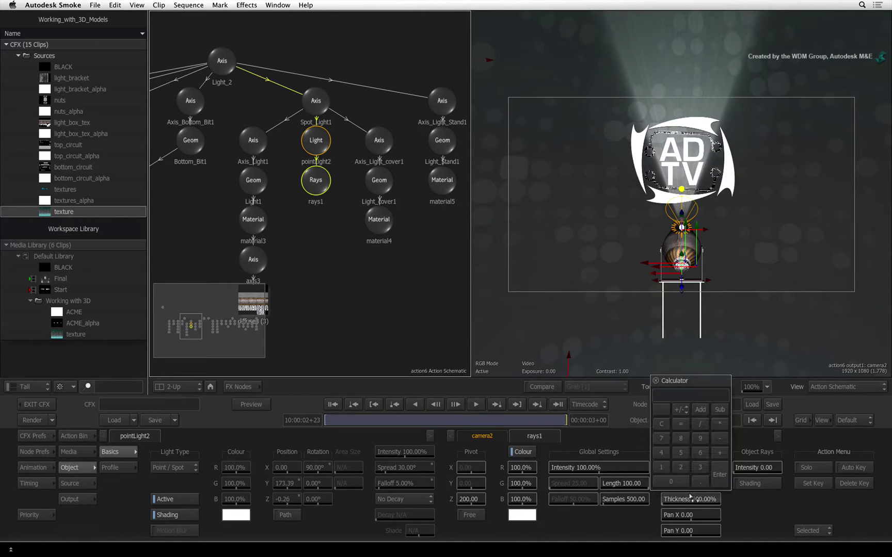
text(2500)
key(Return)
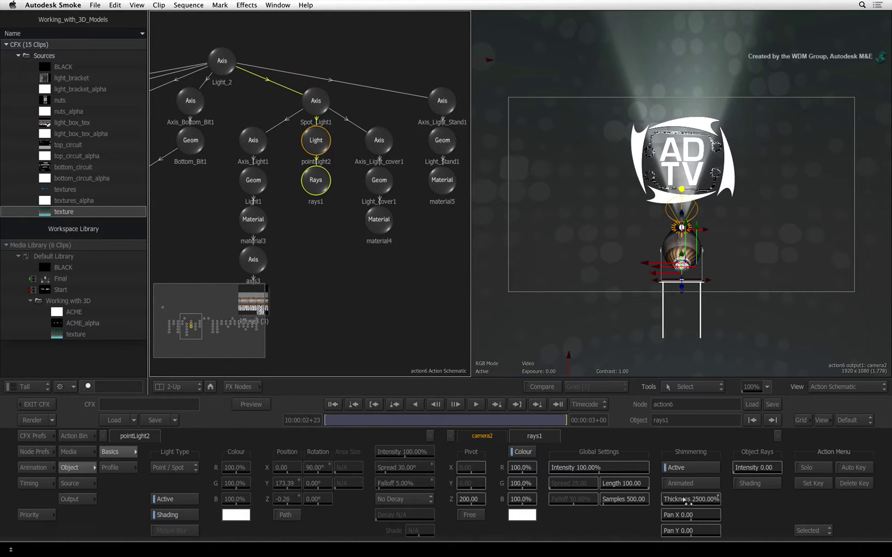
click(686, 484)
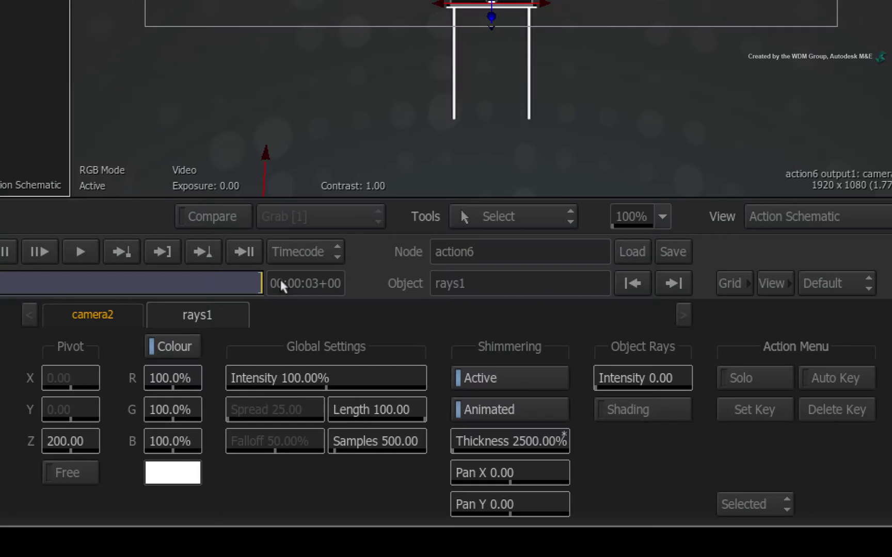
- Turn off Animated, then keyframe shimmer Pan X from 0 at the start to 50 on the last frame
click(516, 409)
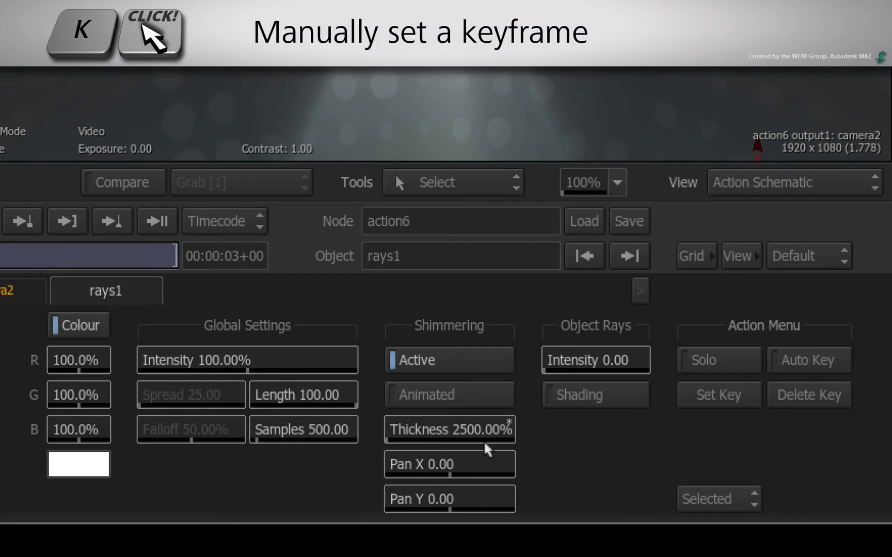
click(479, 462)
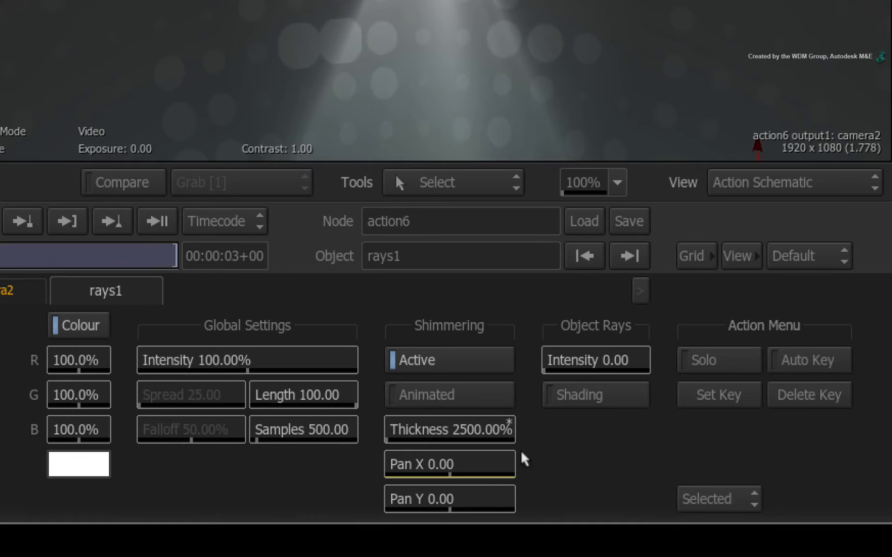
click(149, 220)
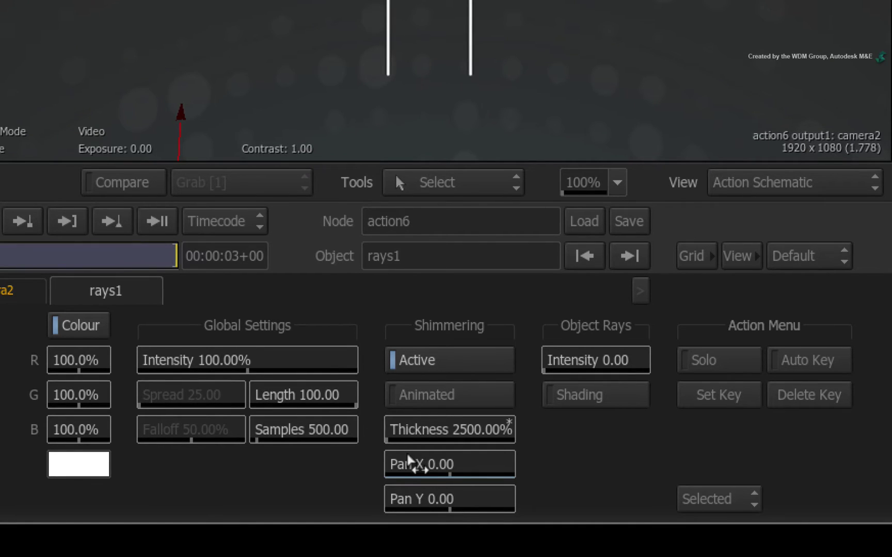
click(411, 461)
click(427, 364)
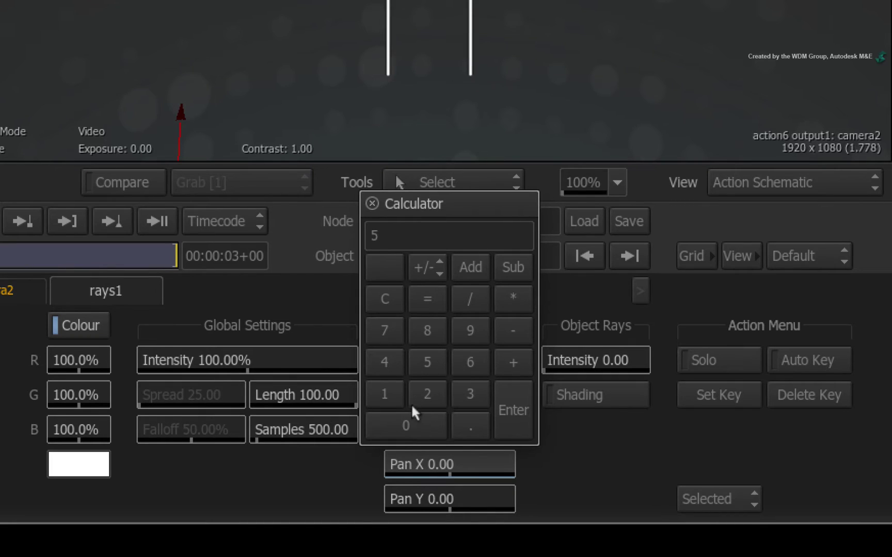
click(413, 415)
click(497, 404)
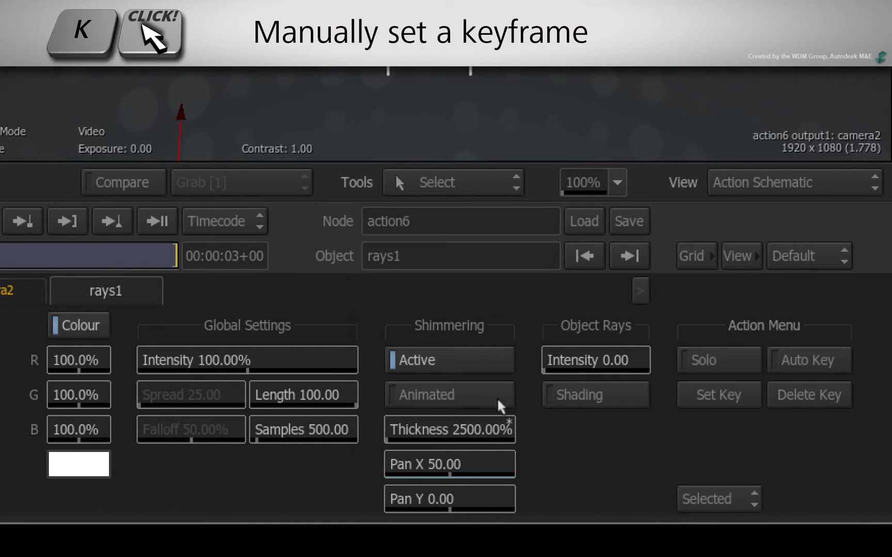
click(463, 461)
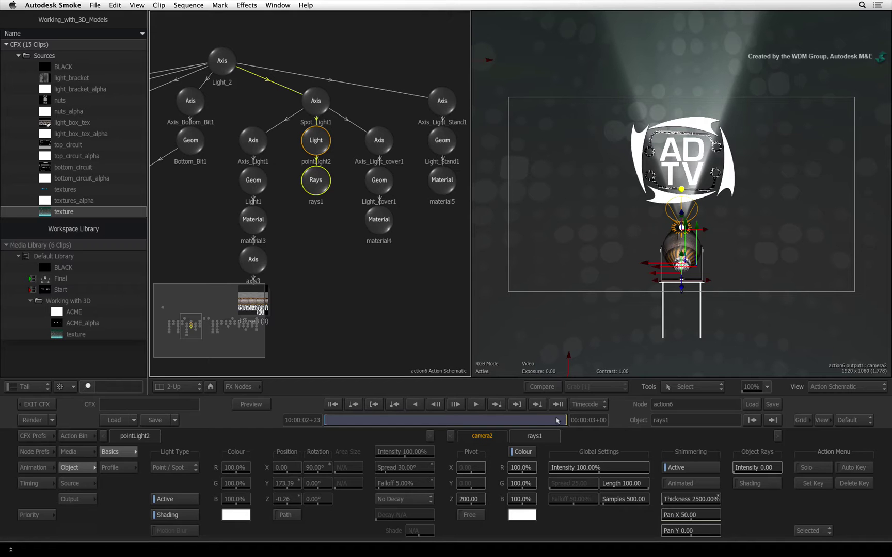
mouse_move(129, 264)
mouse_down()
mouse_move(135, 258)
mouse_move(47, 256)
mouse_up()
drag(510, 420, 584, 421)
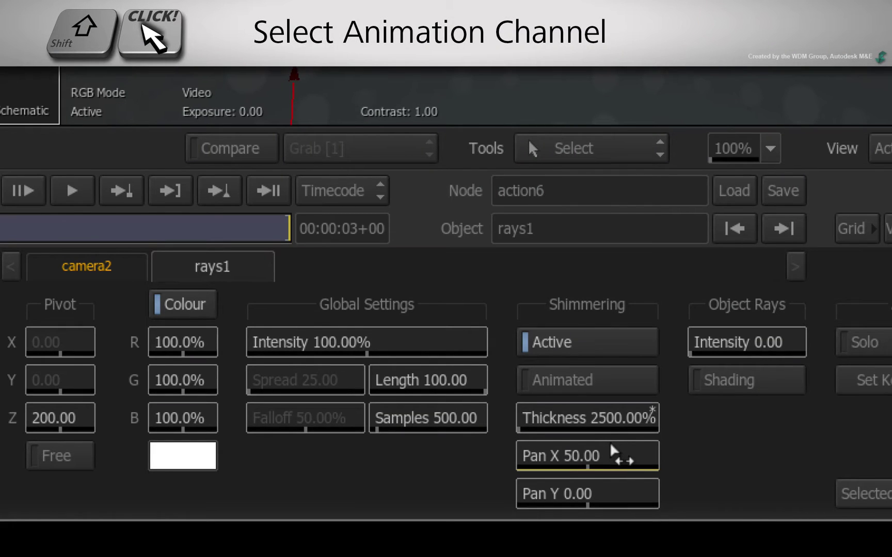
- Set the Pan X animation curve's interpolation to Linear in the Animation editor
shift+click(614, 454)
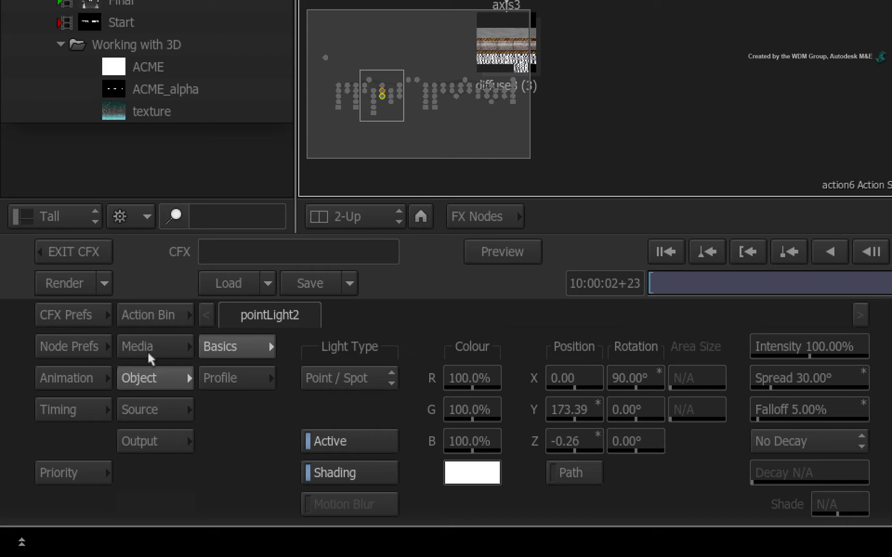
click(72, 378)
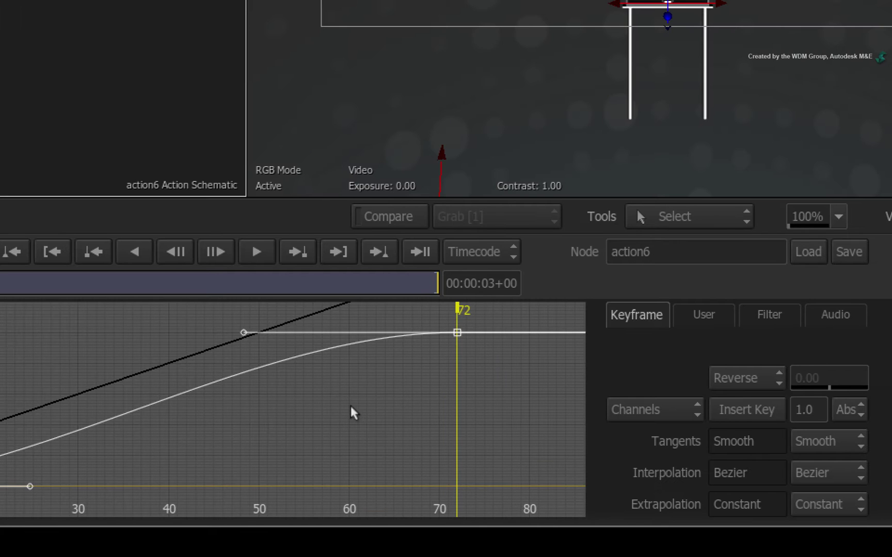
click(828, 468)
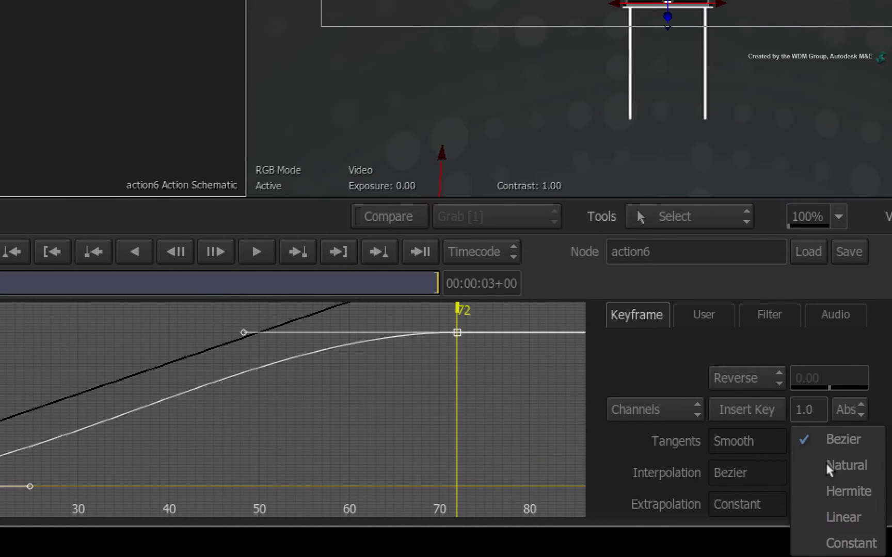
click(845, 516)
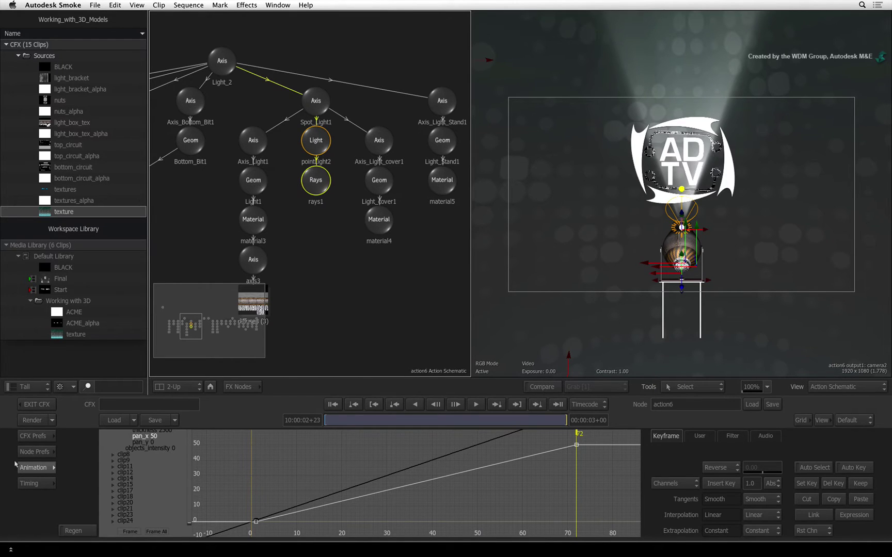
click(22, 466)
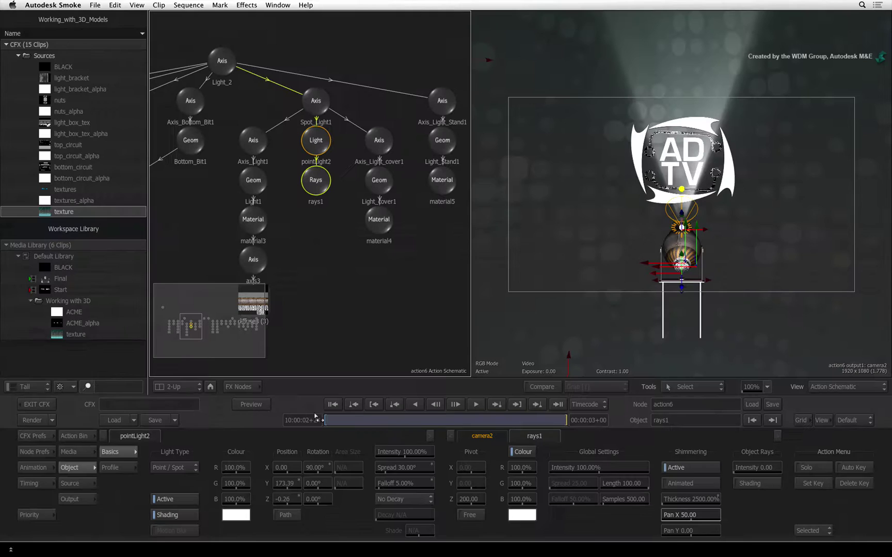
- Go to frame 20 and zoom the output camera view onto the spotlight lamp
click(310, 420)
text(20)
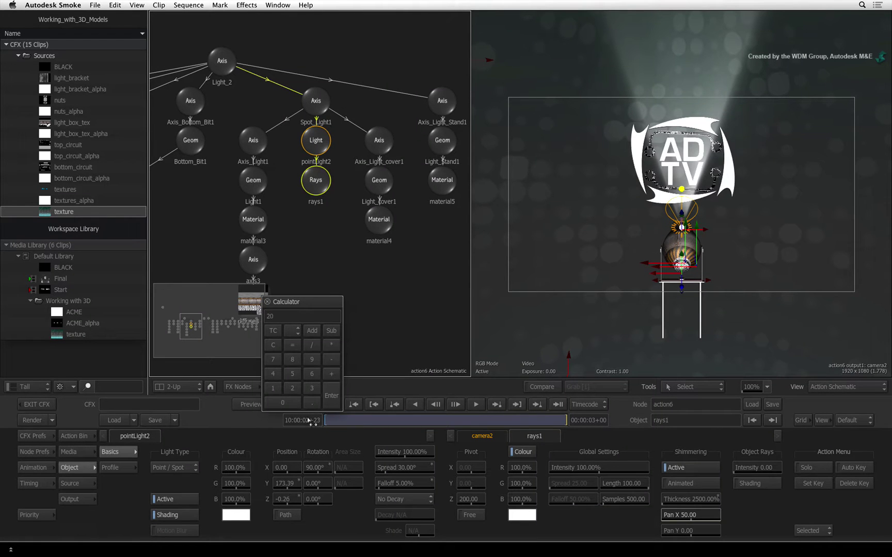
key(Return)
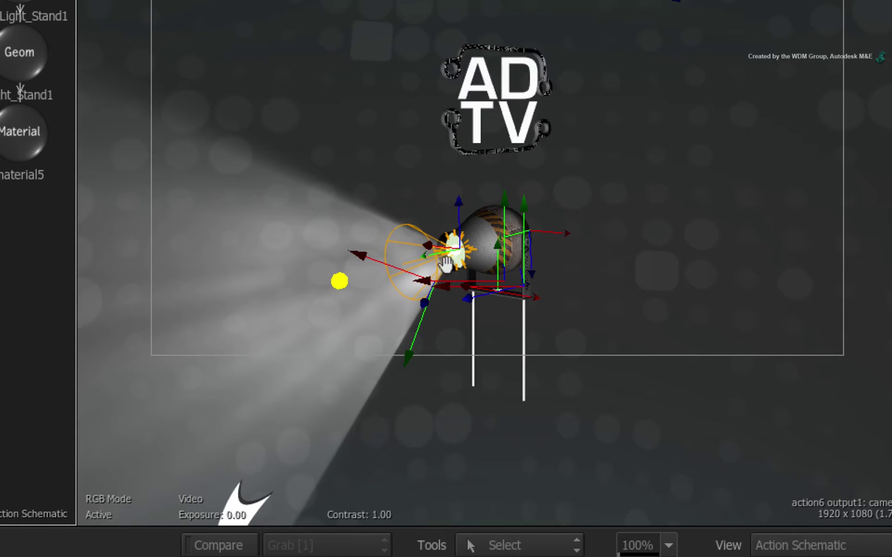
key(F1)
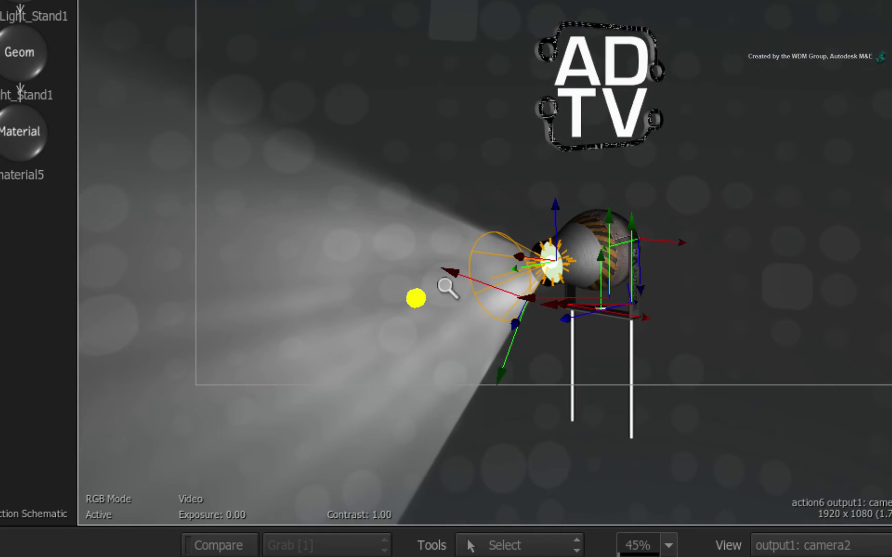
drag(448, 289, 795, 318)
drag(762, 268, 640, 90)
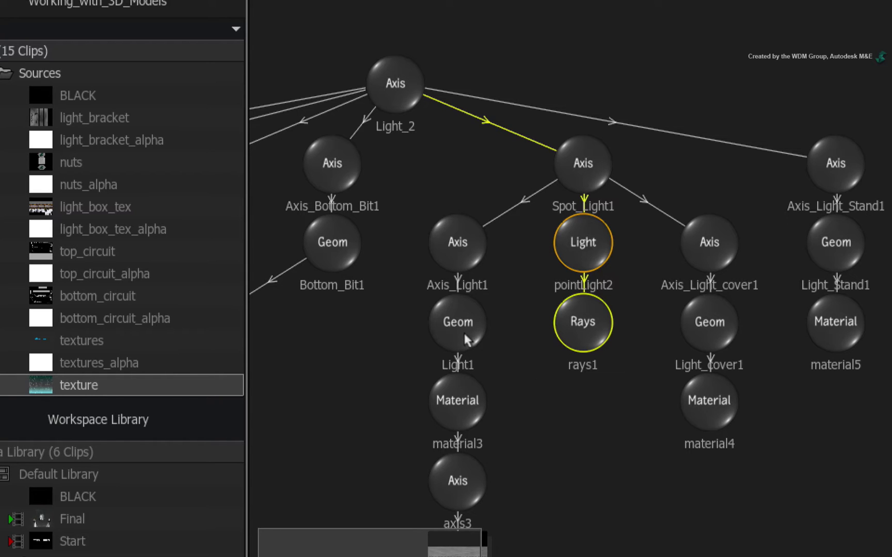
- Enable Force 2-Sided on the Light1 cone geometry, then show the viewer full screen
click(450, 316)
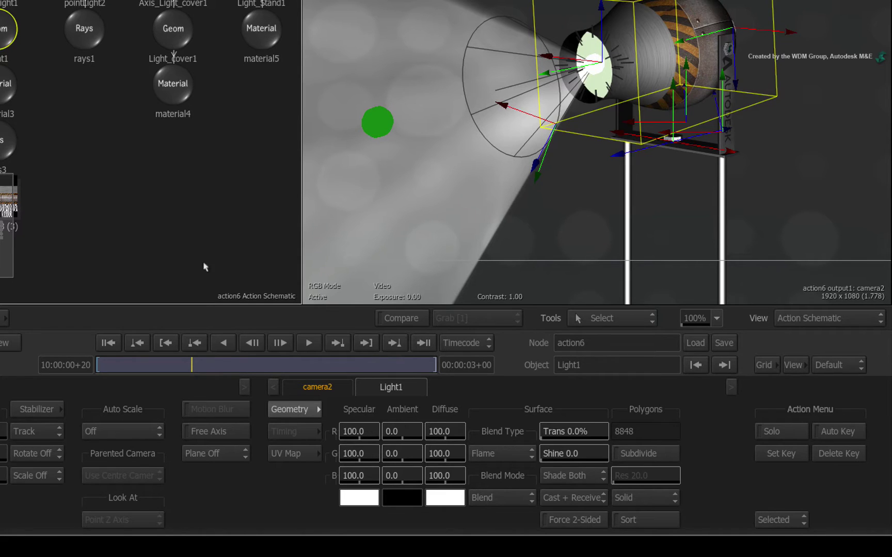
click(576, 520)
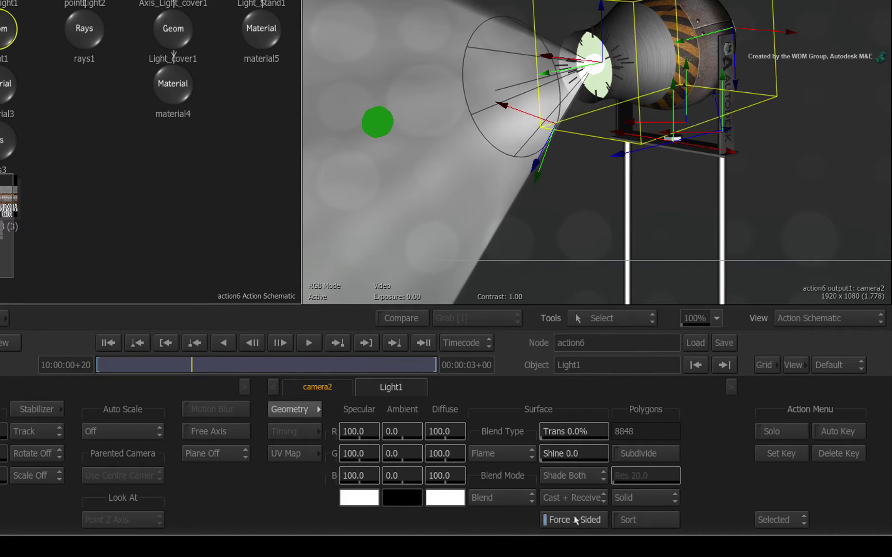
click(576, 521)
click(576, 520)
key(grave)
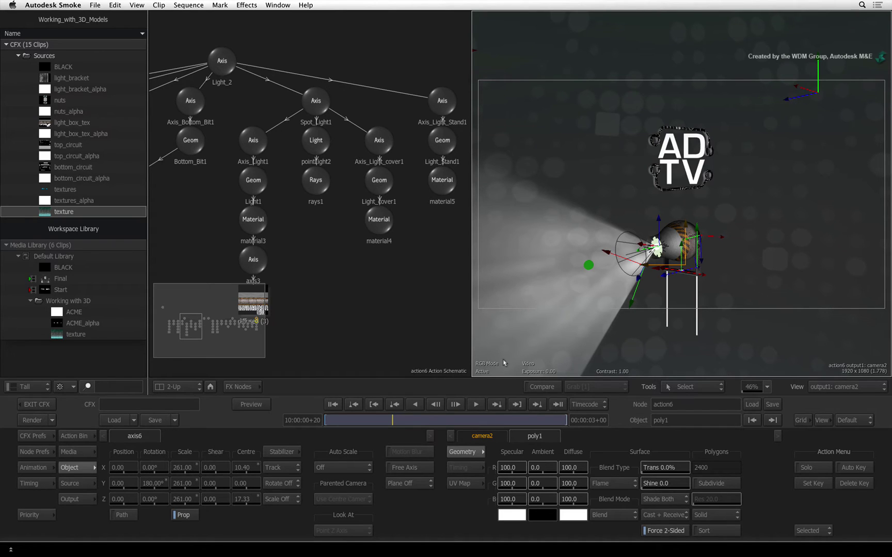
- Move the pointLight2 branch lower in the schematic and place rays1 to its left
mouse_move(400, 417)
mouse_down()
mouse_move(439, 418)
mouse_move(403, 421)
mouse_up()
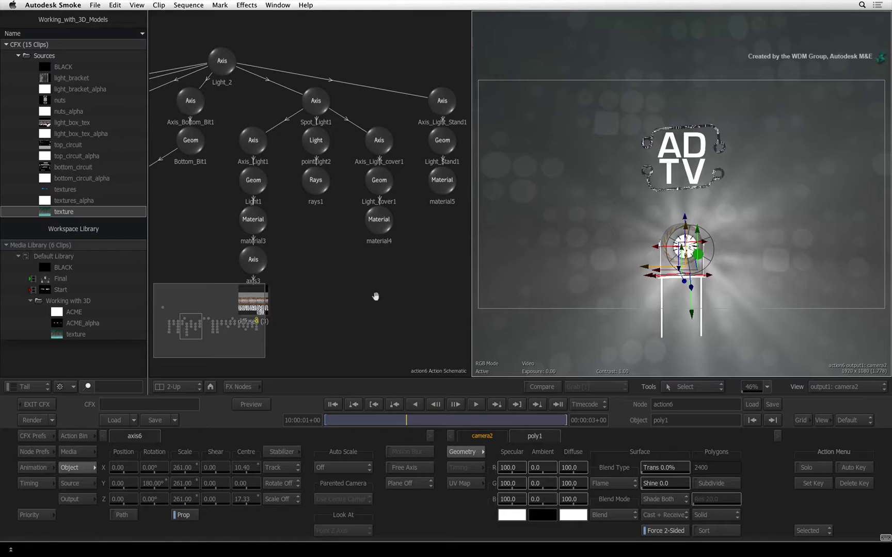
drag(374, 299, 360, 248)
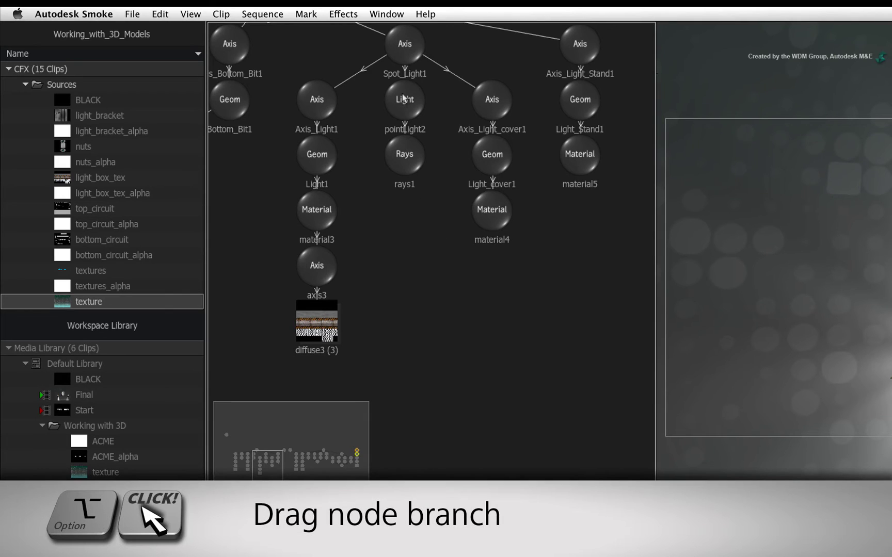
drag(292, 66, 291, 80)
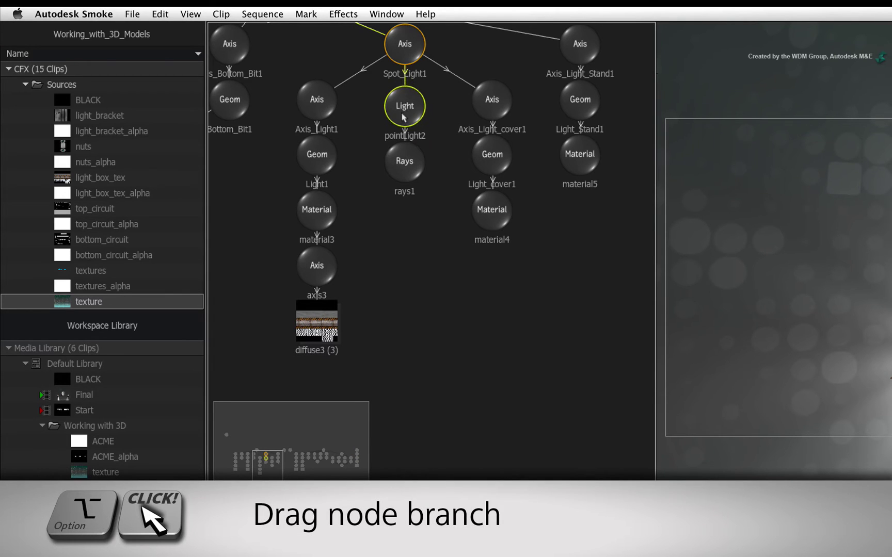
drag(404, 117, 463, 343)
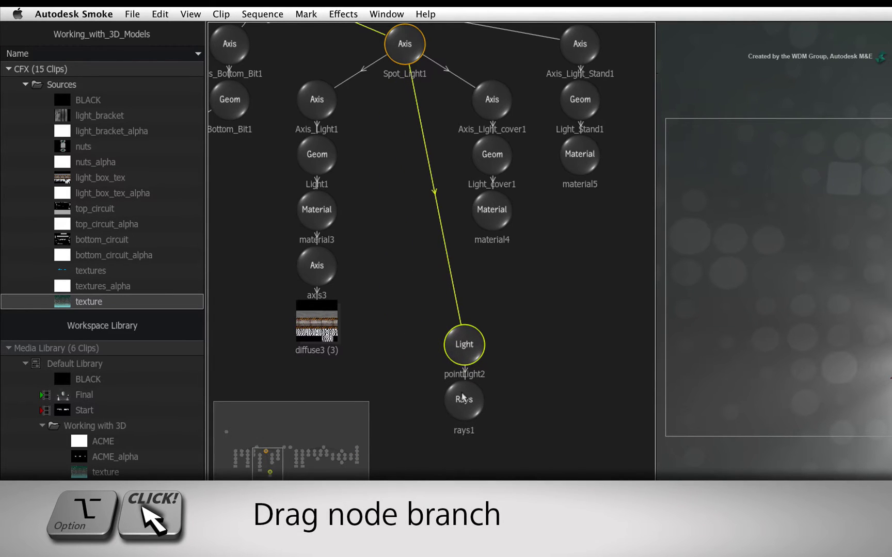
drag(463, 398, 377, 364)
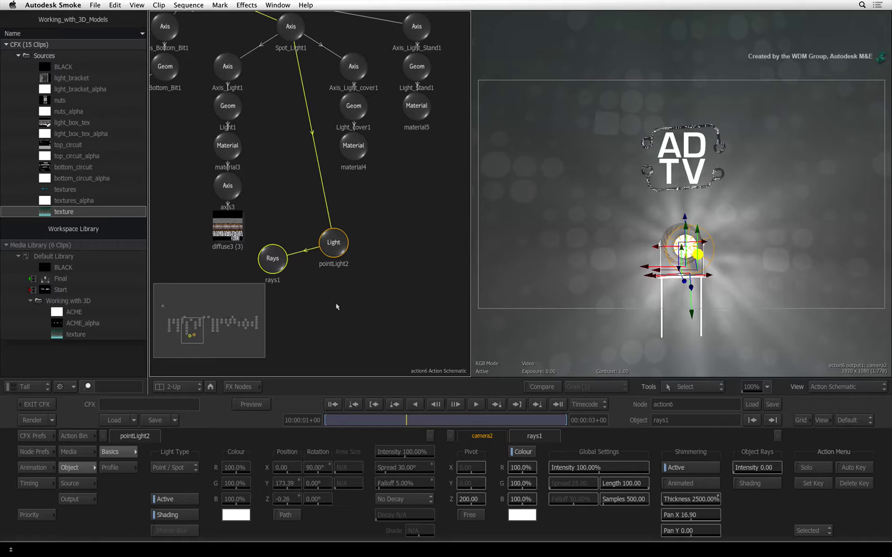
- Add a Lens Flare node from the Action Bin and connect it under pointLight2
click(72, 436)
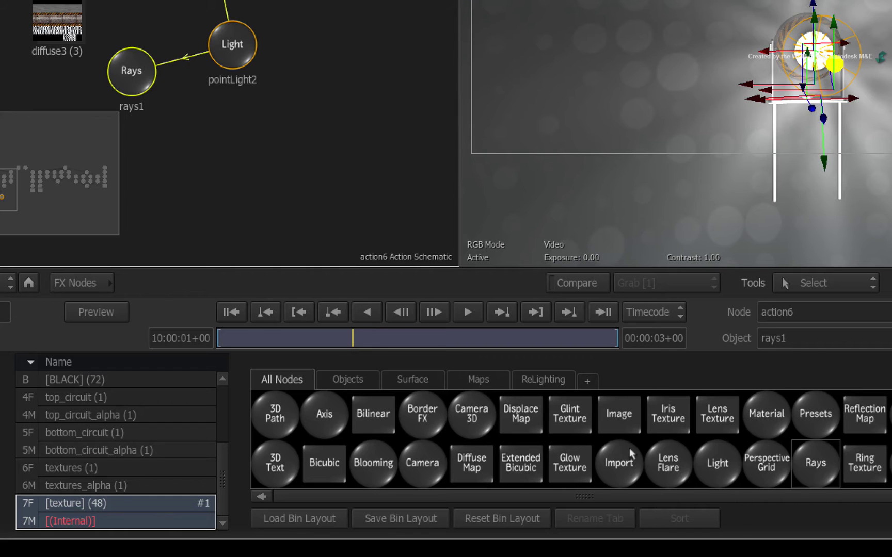
drag(668, 462, 325, 179)
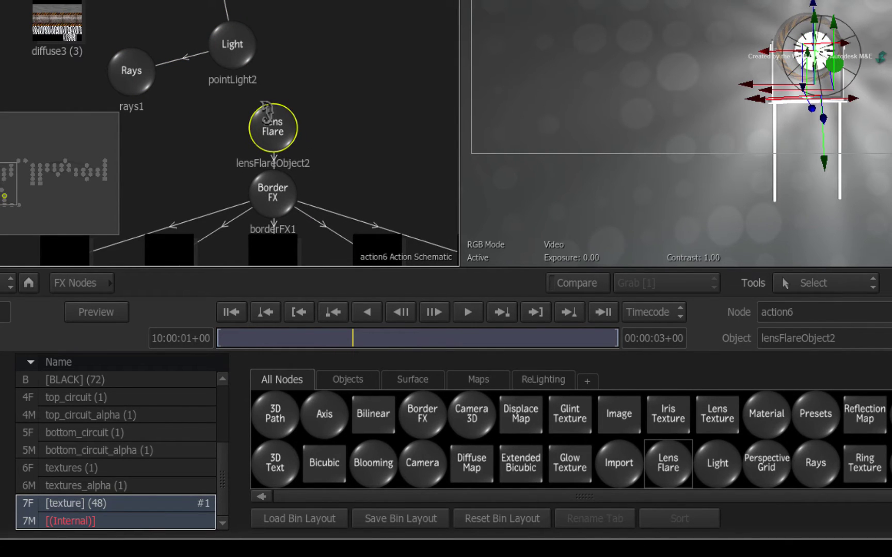
drag(266, 110, 232, 46)
drag(10, 188, 7, 194)
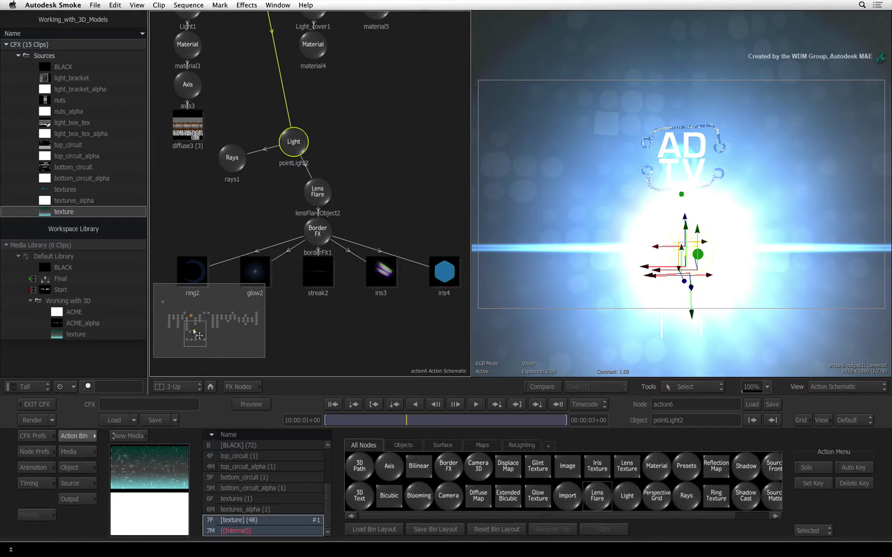
- Hide the streak2 flare element
key(h)
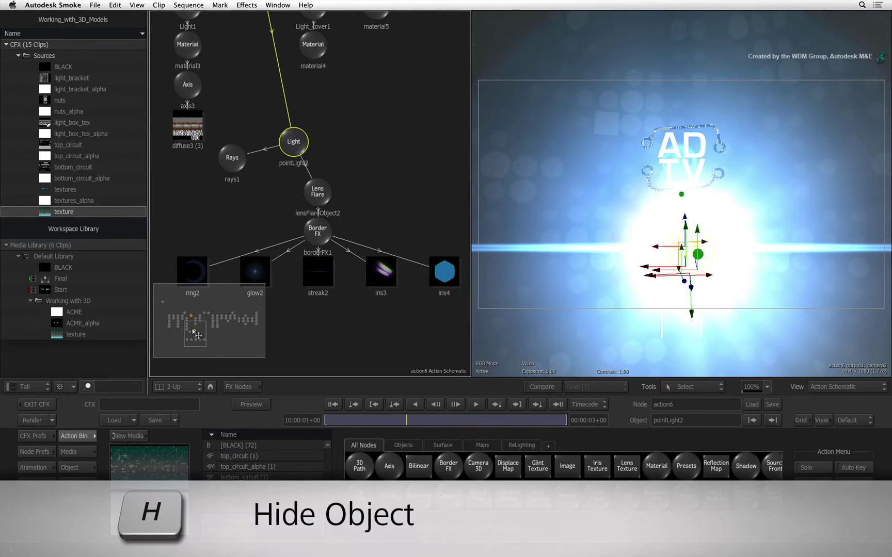
click(307, 267)
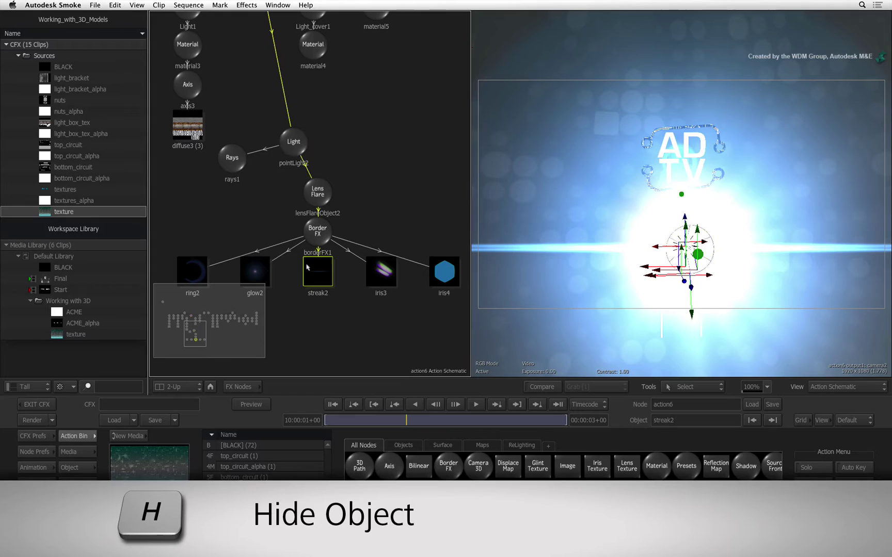
key(h)
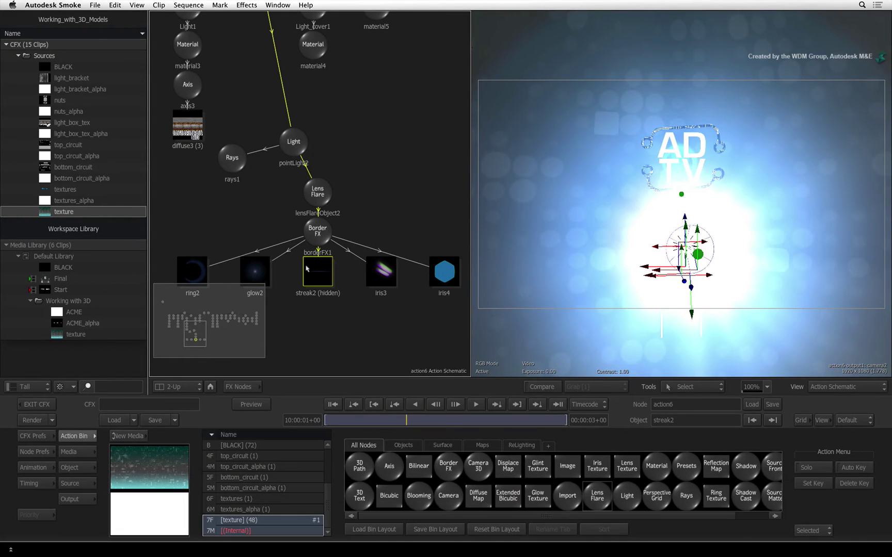
- Scale the ring2 flare element to 602% and scrub the timeline to review the flare
double_click(190, 270)
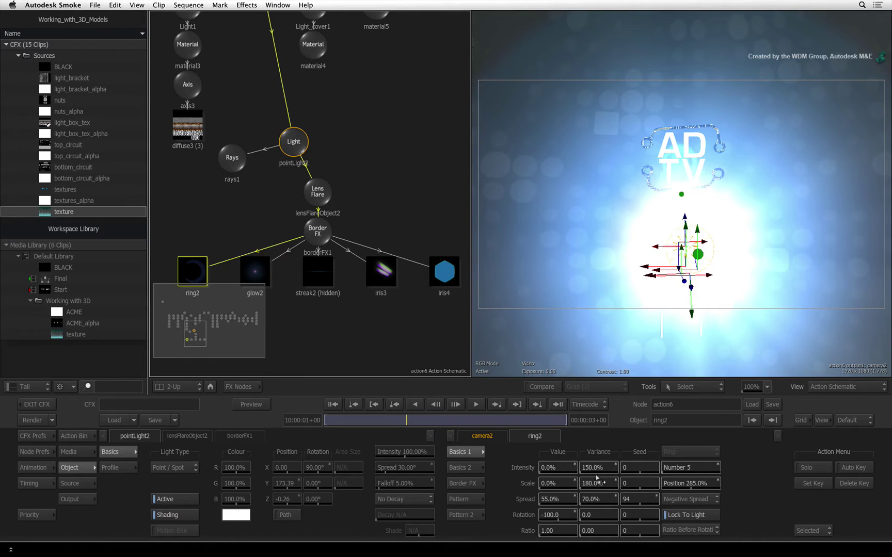
drag(554, 485, 889, 484)
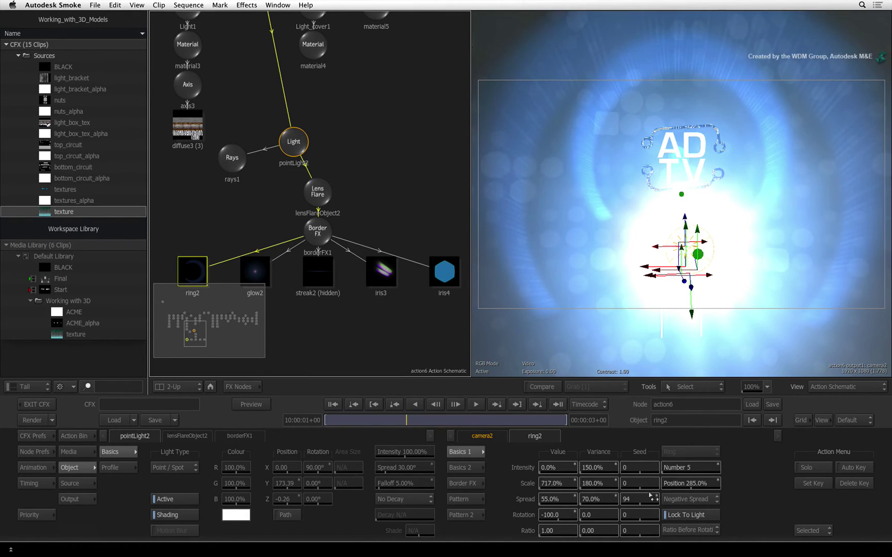
drag(524, 486, 482, 486)
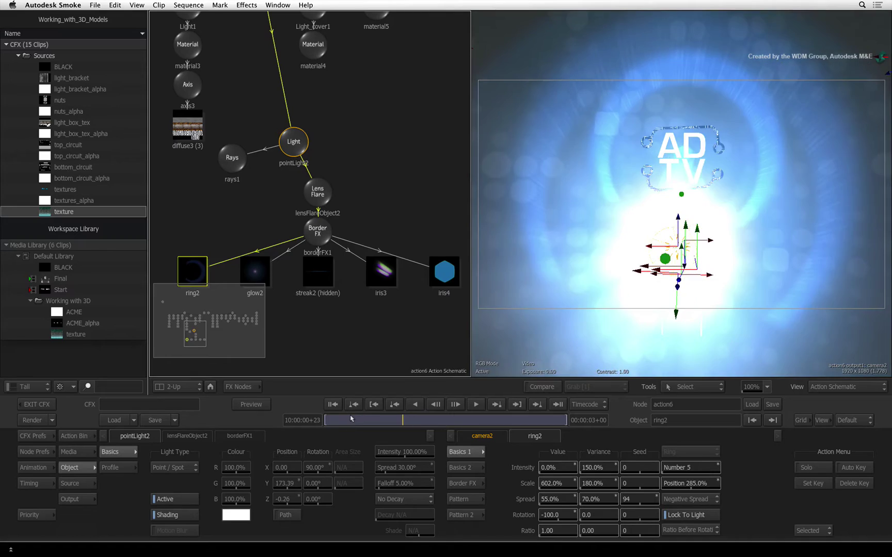
drag(355, 421, 294, 411)
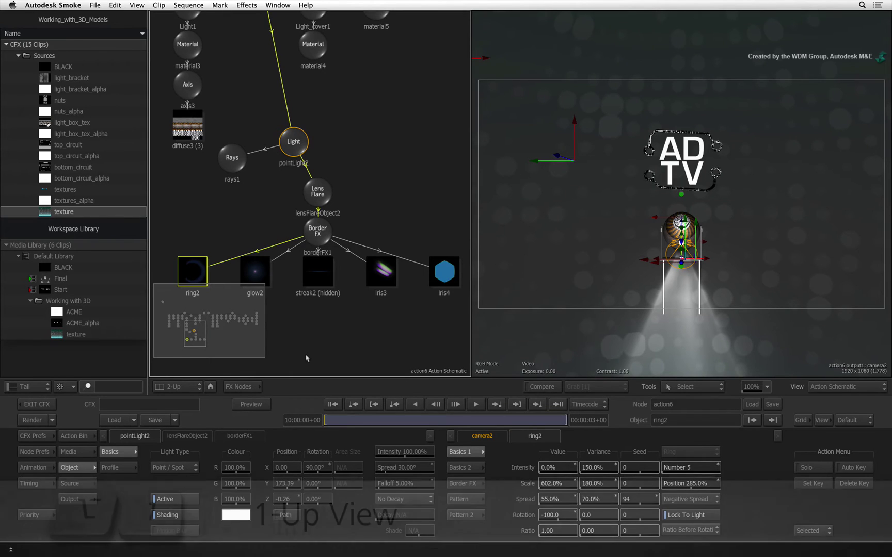
- Show the Action schematic full size and pan to the diffuse maps and pointLight2
key(alt+1)
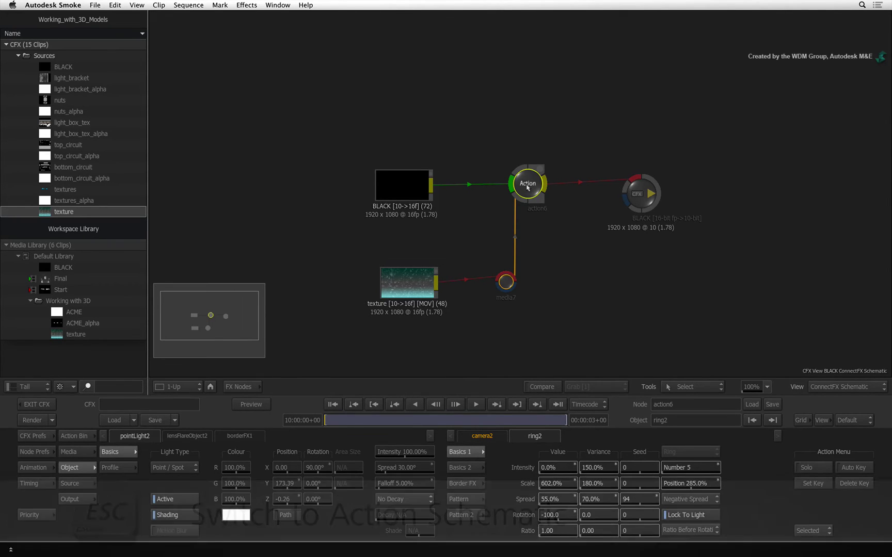
key(Escape)
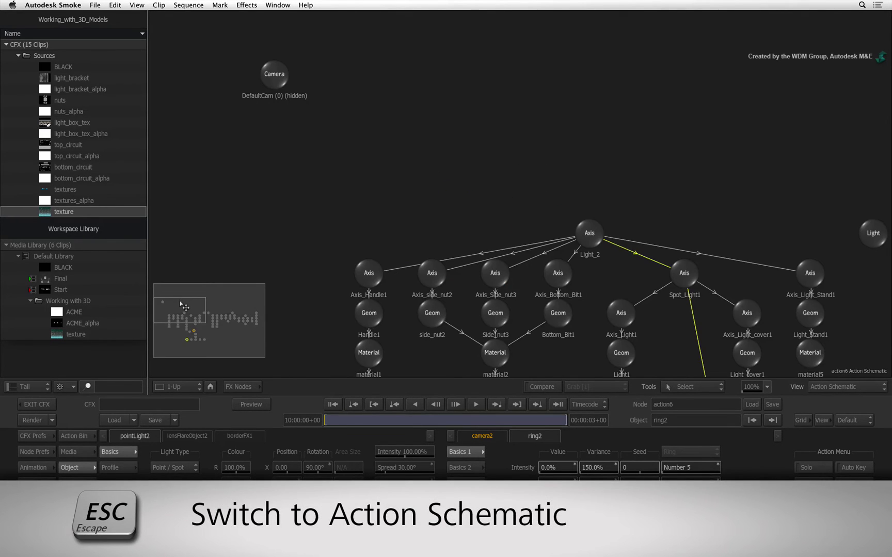
drag(186, 302, 190, 304)
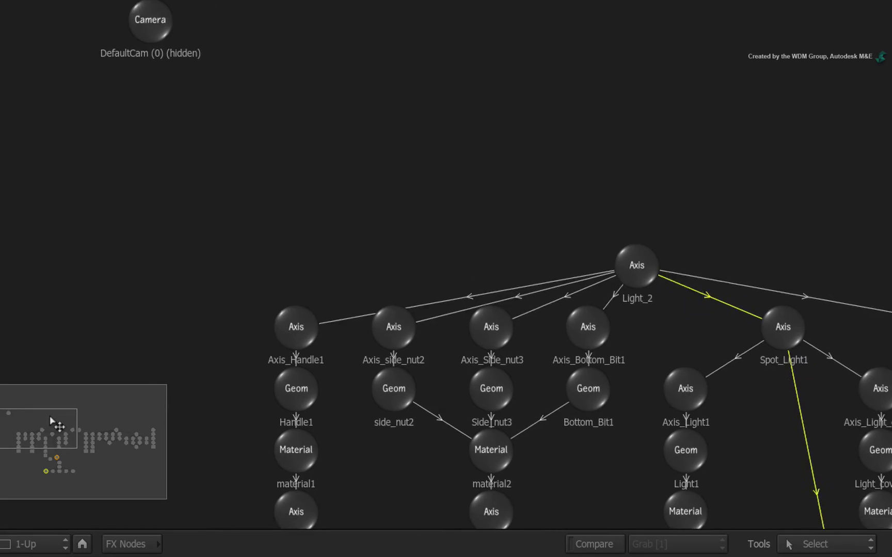
drag(50, 418, 55, 429)
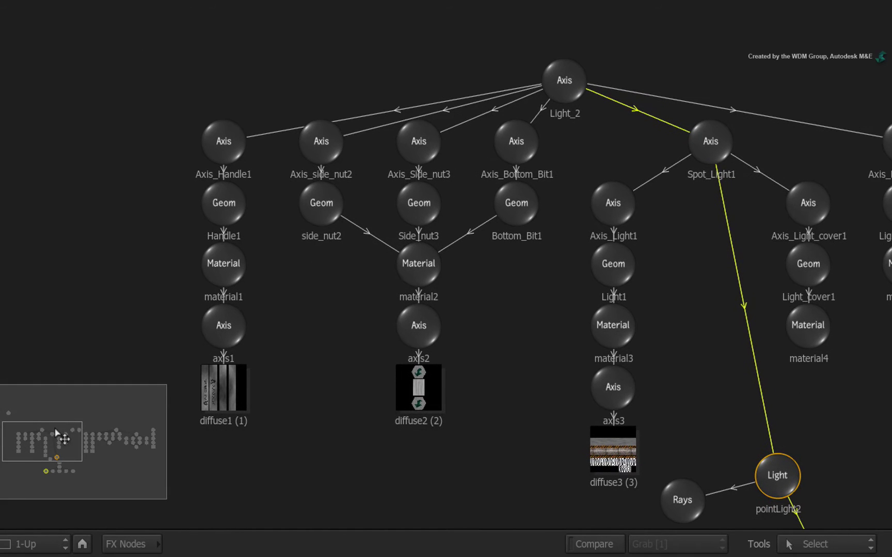
- Duplicate the Light_2 axis as Light_3 and place both side by side at the schematic's top
click(570, 85)
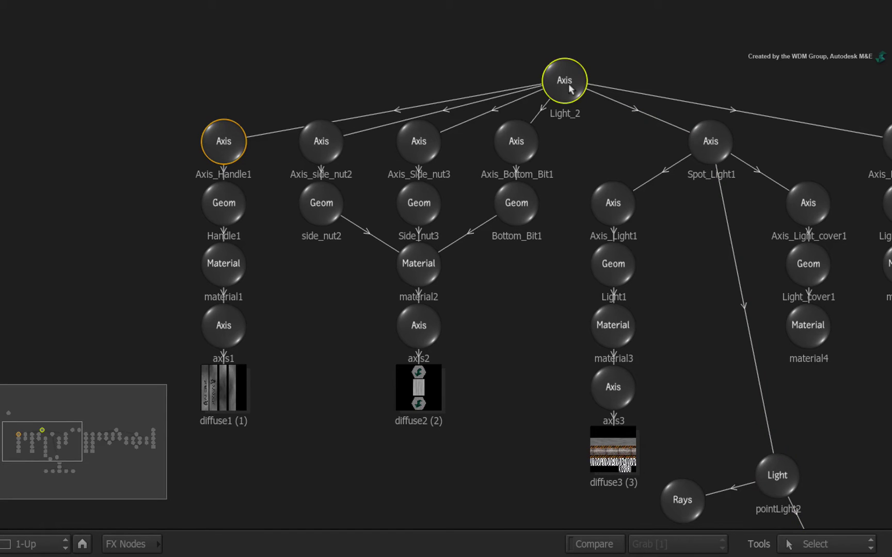
drag(563, 80, 486, 61)
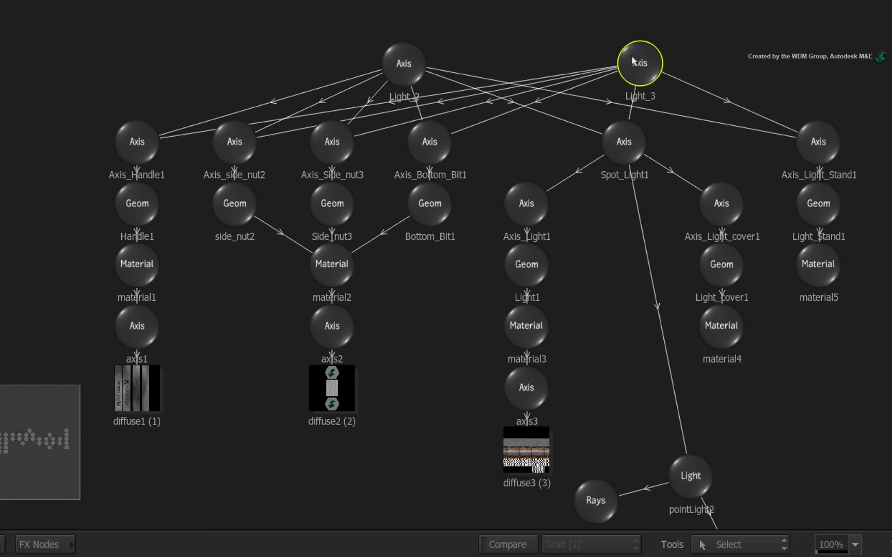
drag(407, 66, 390, 30)
drag(615, 66, 560, 30)
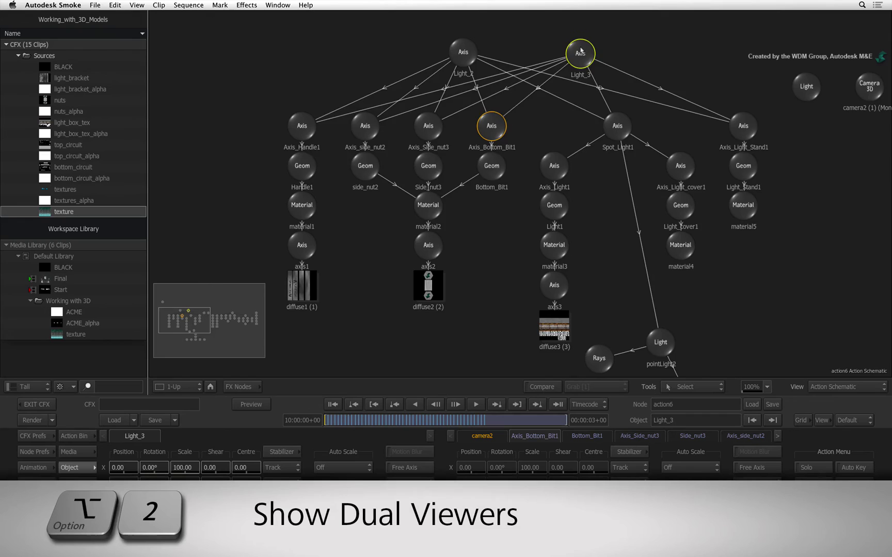
- Show schematic and 3D viewer side by side, then set Light_2's Position X to -350
key(alt+2)
click(190, 324)
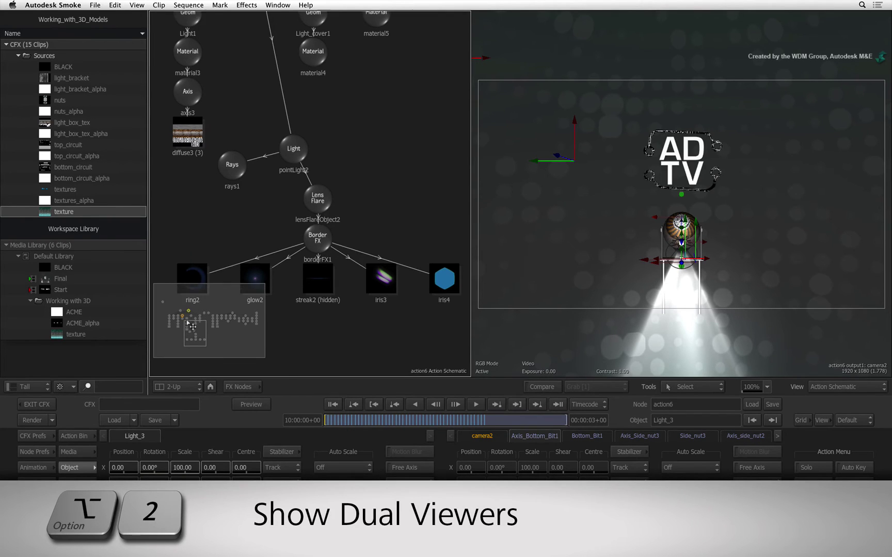
drag(191, 325, 179, 308)
click(284, 115)
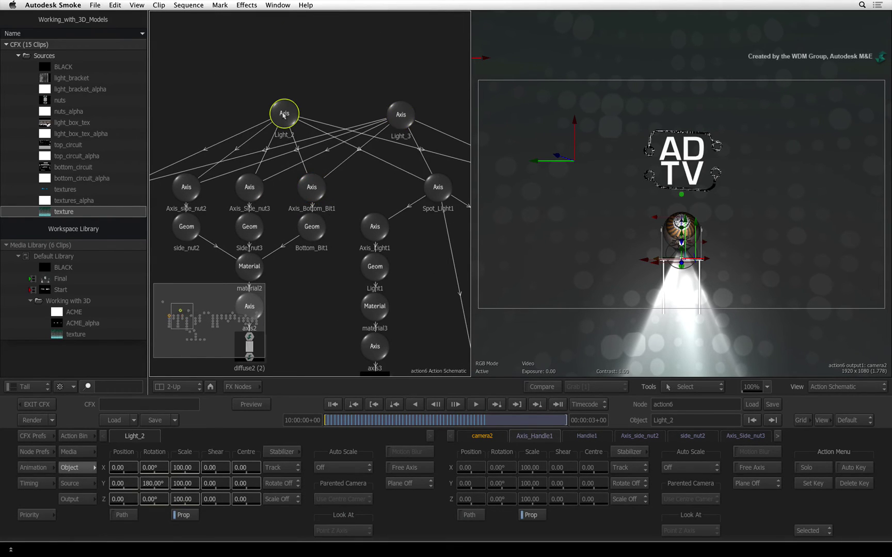
mouse_move(123, 468)
mouse_down()
mouse_move(31, 469)
mouse_move(117, 471)
mouse_up()
click(123, 467)
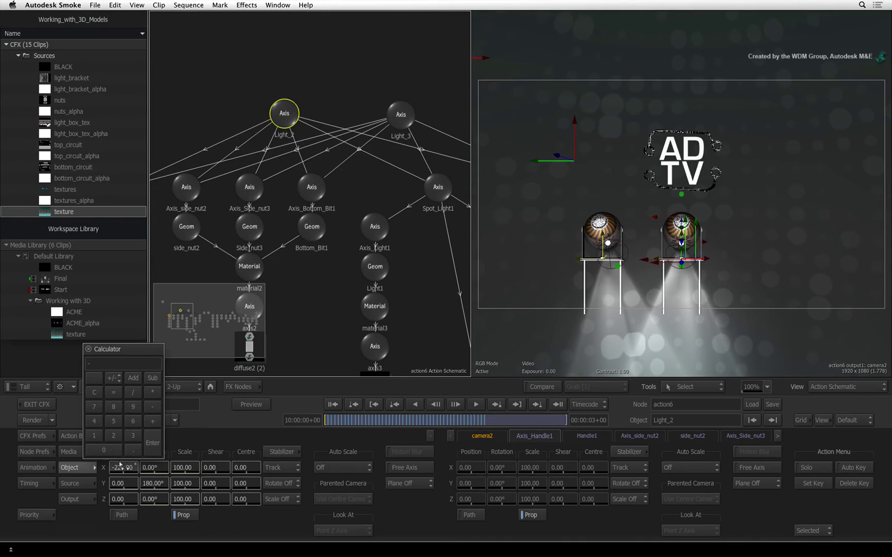
key(Return)
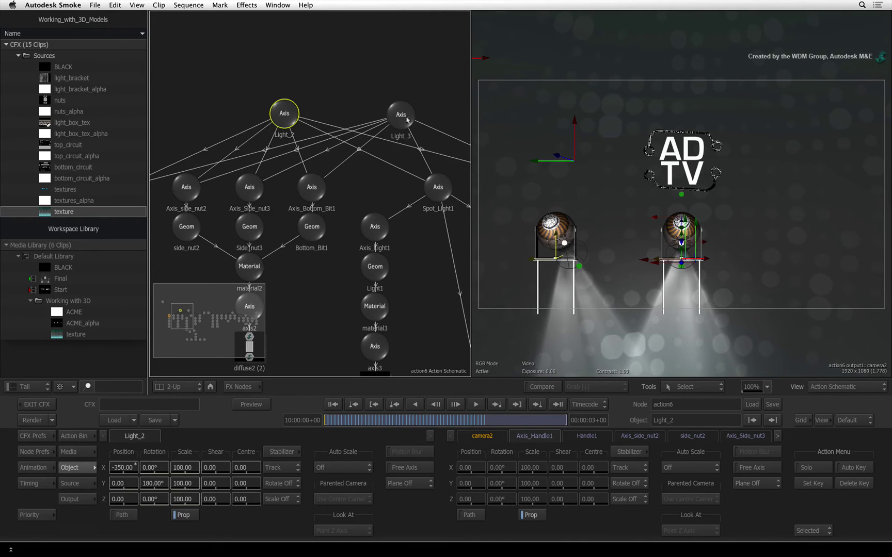
- Set Light_3's Position X to 350
click(399, 124)
click(407, 118)
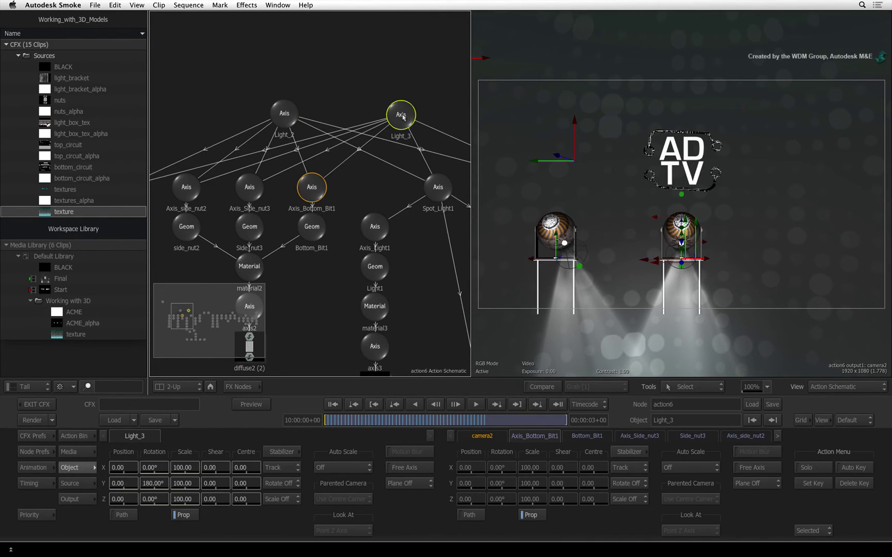
click(127, 468)
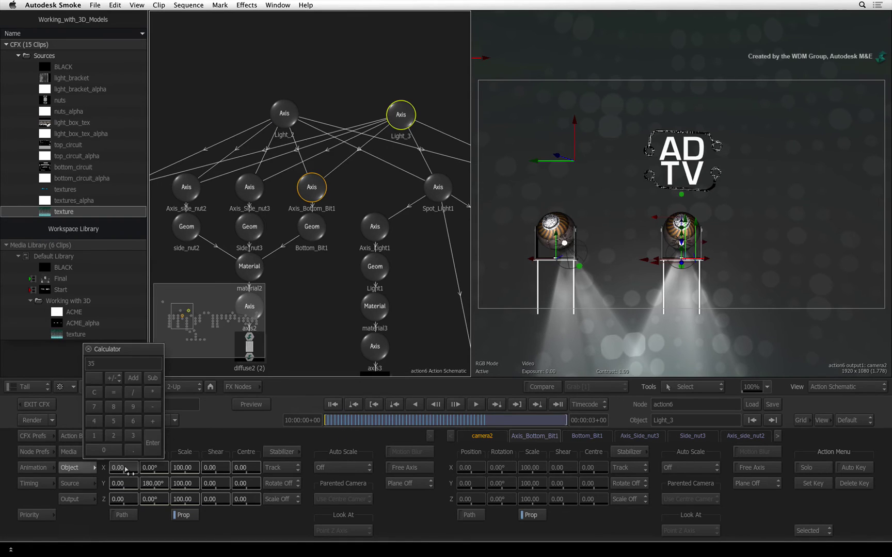
text(350)
key(Return)
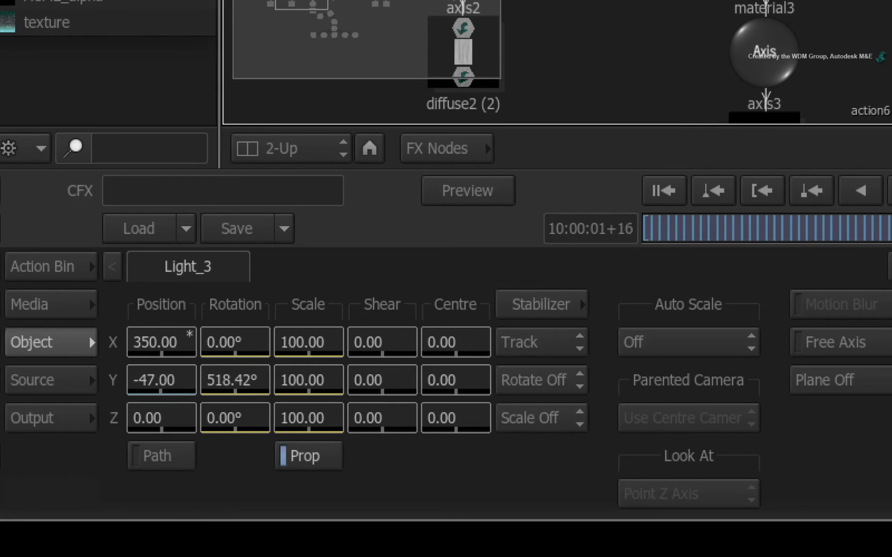
- Negate Light_3's Y Rotation curve in the Animation editor and frame the whole curve
mouse_move(889, 238)
mouse_down()
mouse_move(782, 230)
mouse_move(891, 239)
mouse_up()
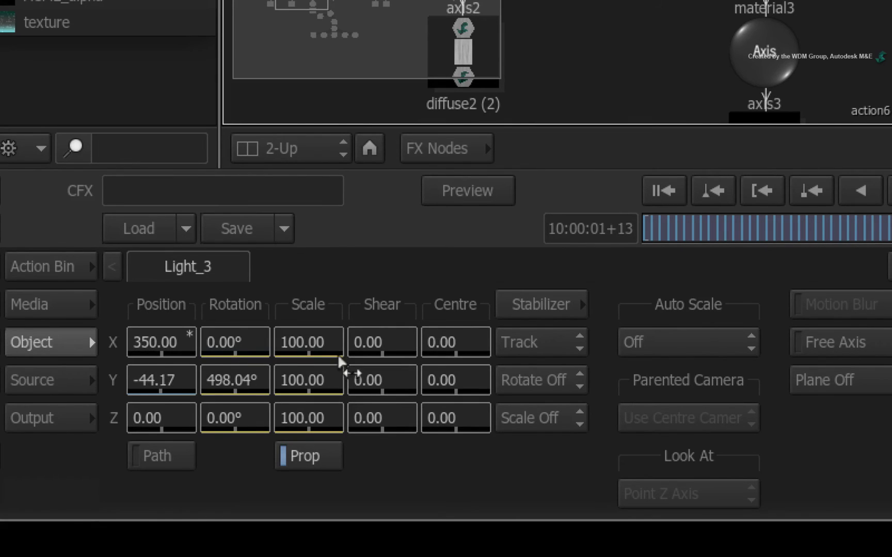
shift+click(252, 380)
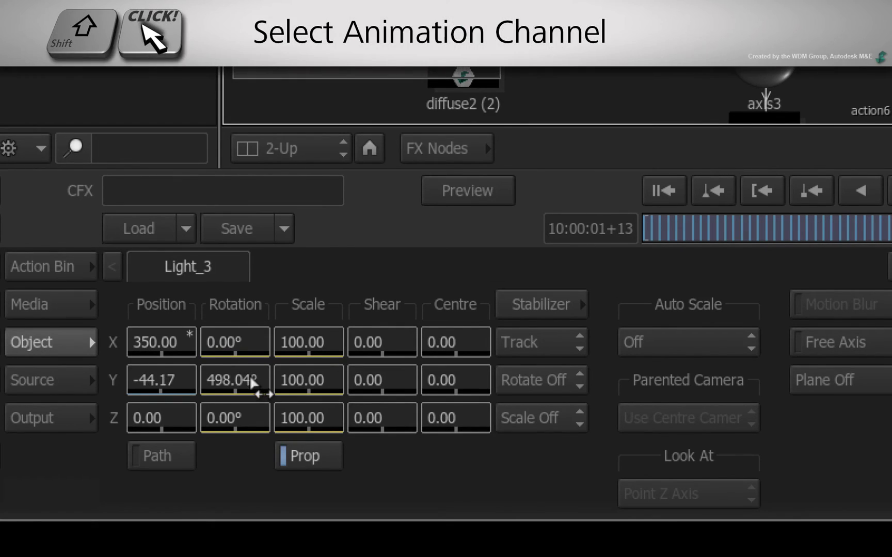
shift+click(244, 381)
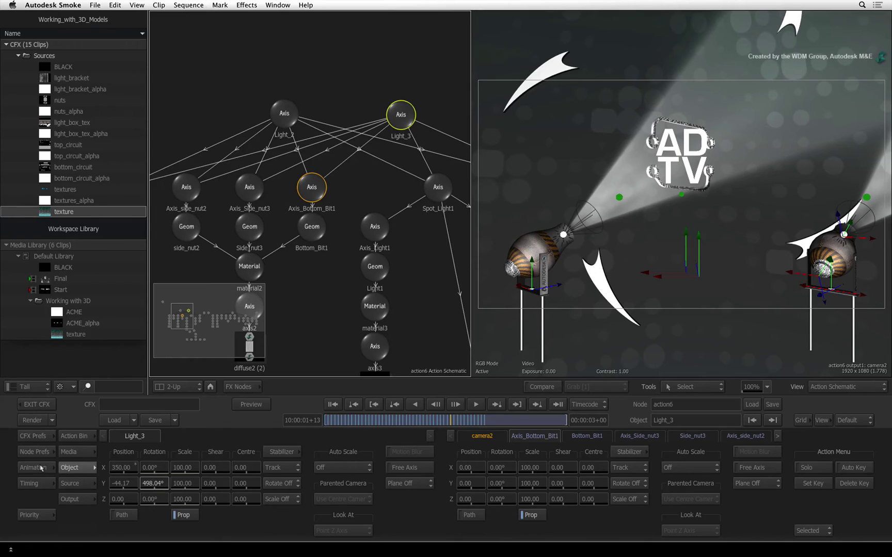
click(41, 468)
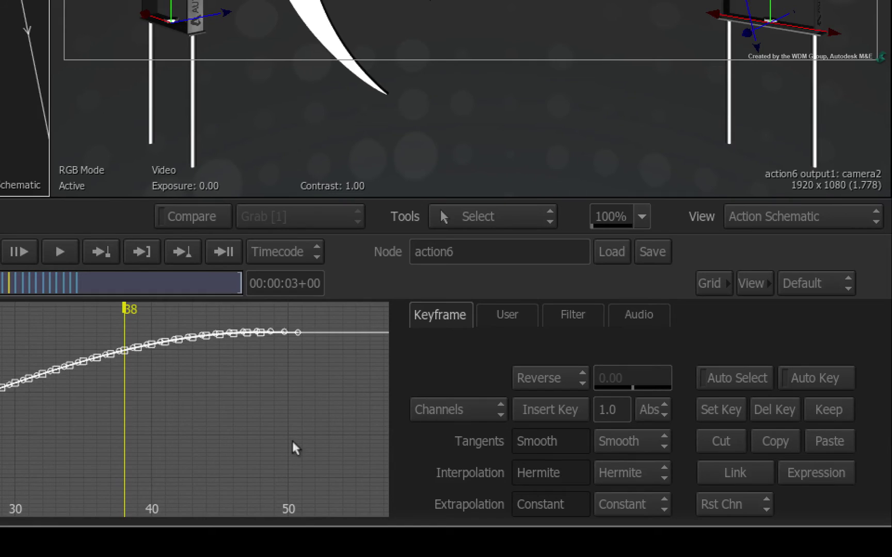
click(572, 377)
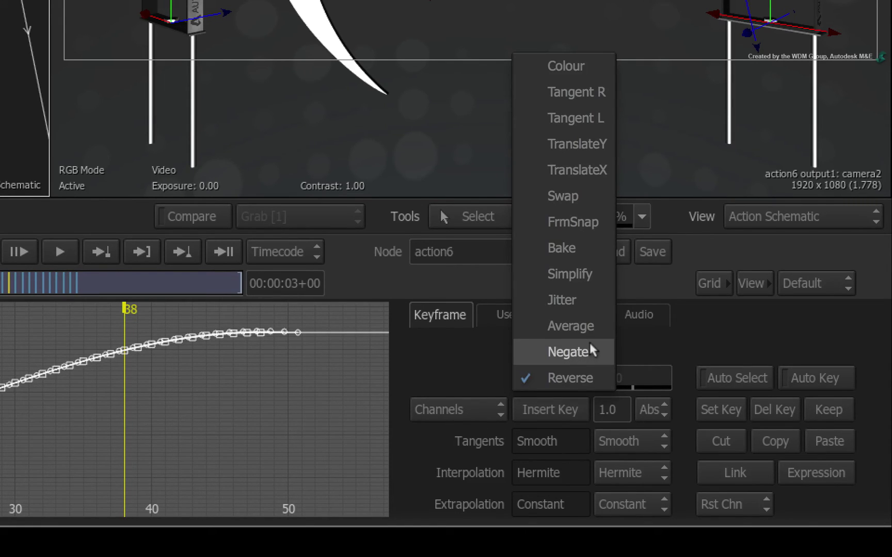
key(Escape)
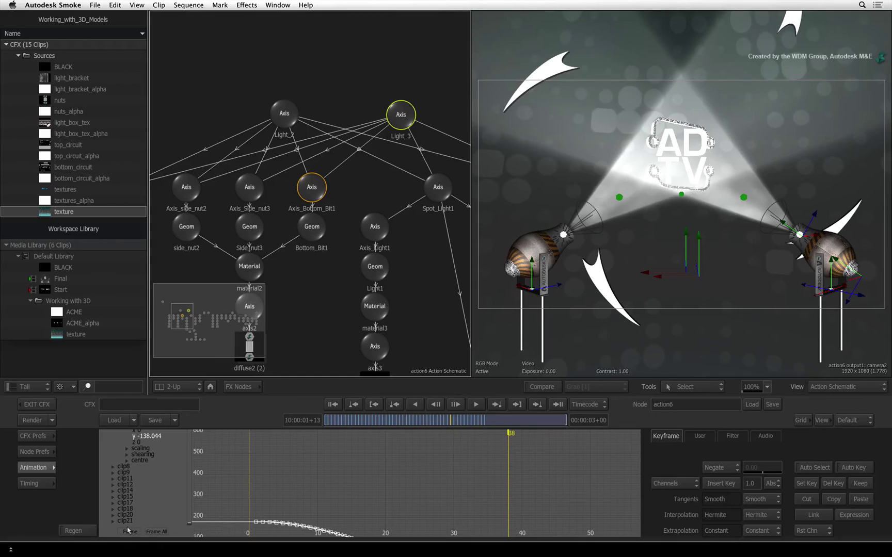
click(129, 531)
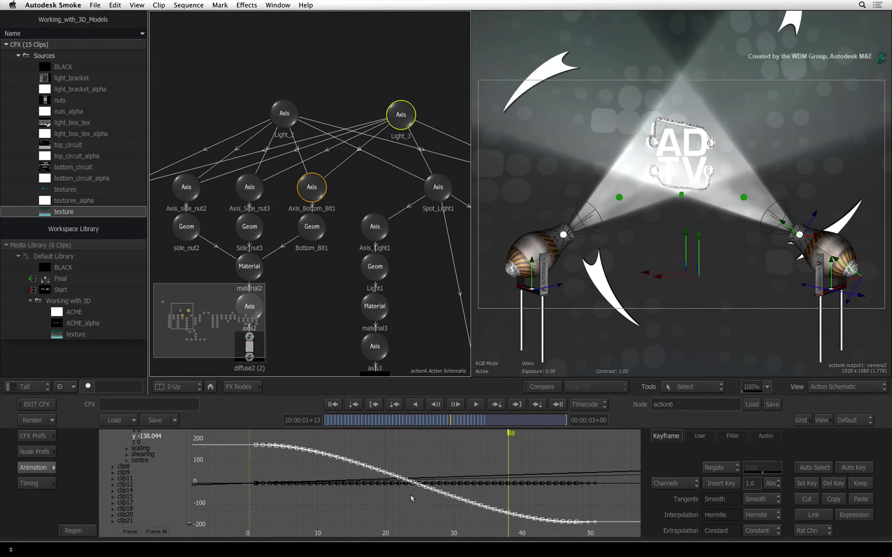
- Return to the transform settings and play the animation full screen to review the lights
click(15, 467)
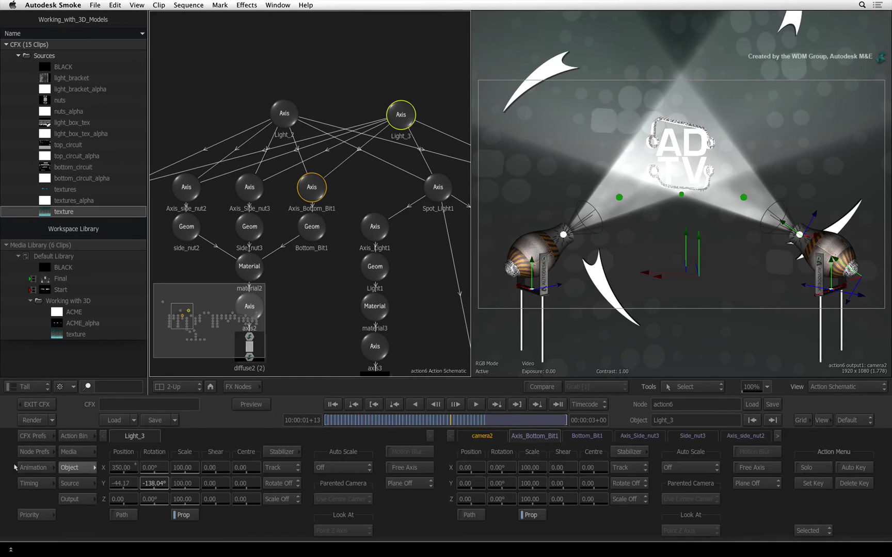
drag(430, 421, 318, 416)
key(grave)
key(space)
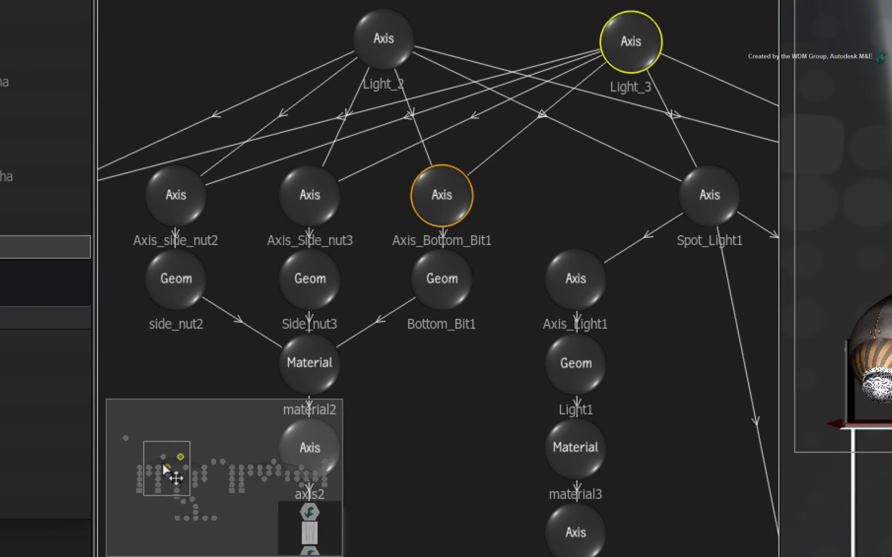
- Pan to the ADTV1 logo nodes and drag the ADTV1 axis higher in the schematic
drag(166, 461, 269, 466)
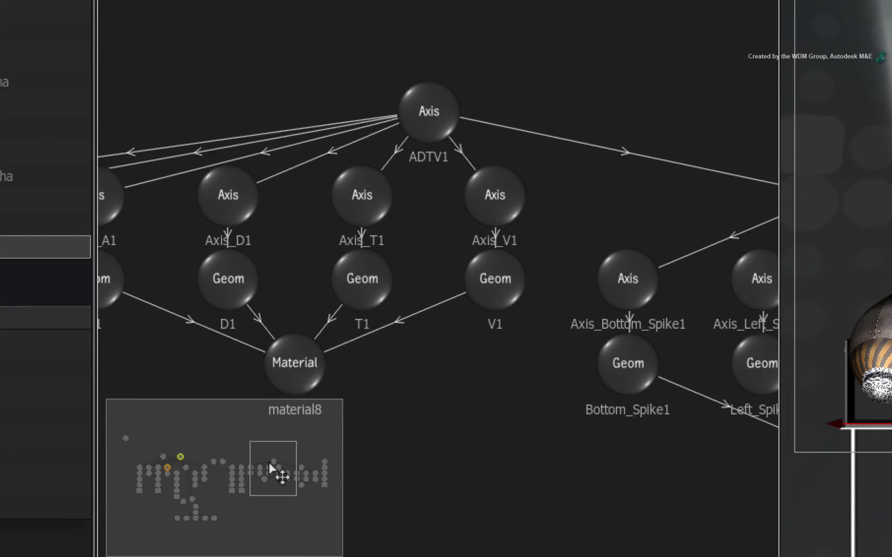
click(427, 110)
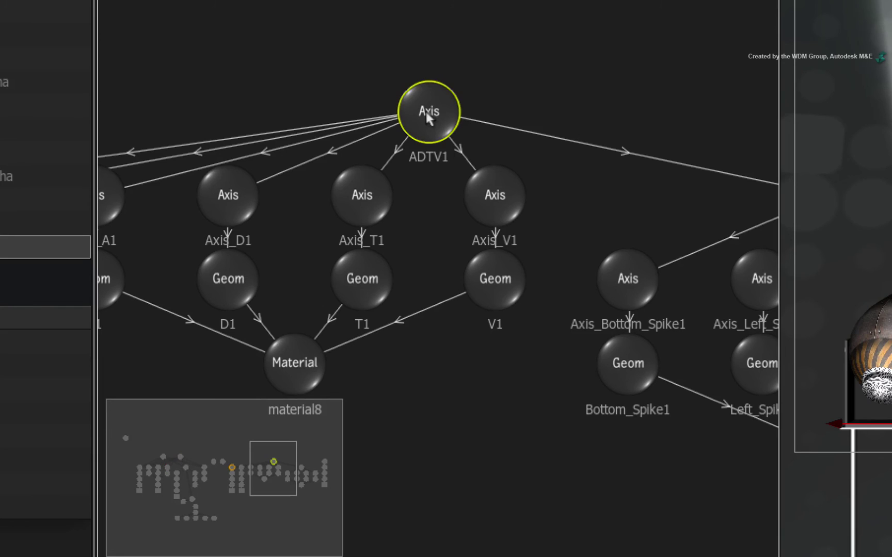
drag(426, 113, 427, 74)
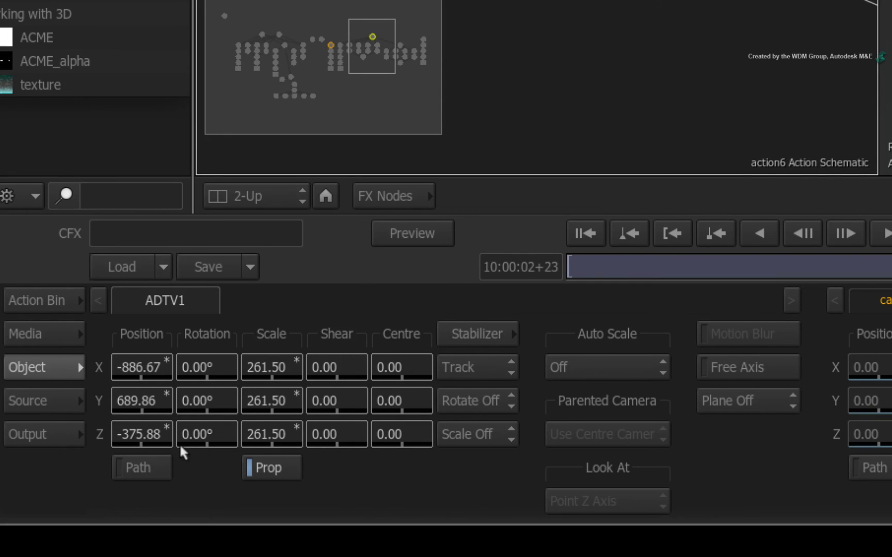
- Add a new axis13 node from the Action Bin and parent ADTV1 under it
click(58, 301)
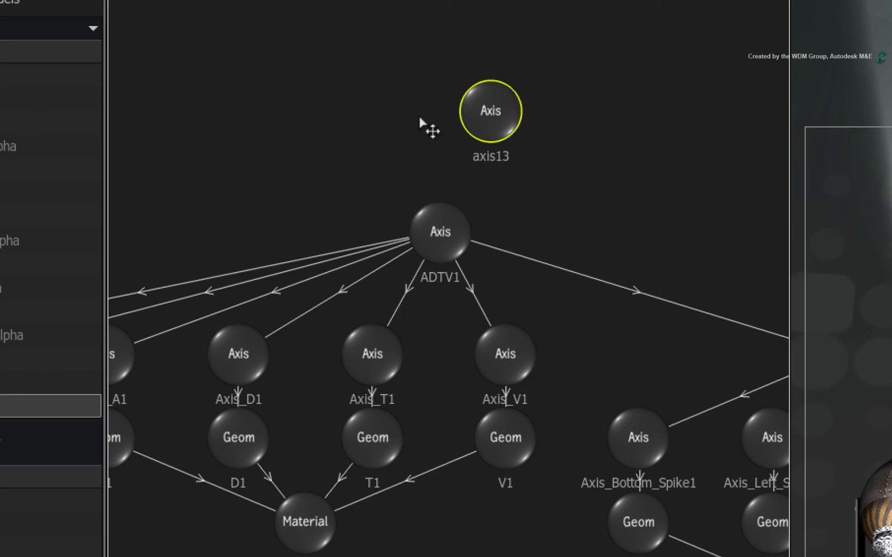
mouse_move(428, 129)
mouse_down()
mouse_move(424, 119)
mouse_move(438, 227)
mouse_up()
drag(426, 101, 428, 104)
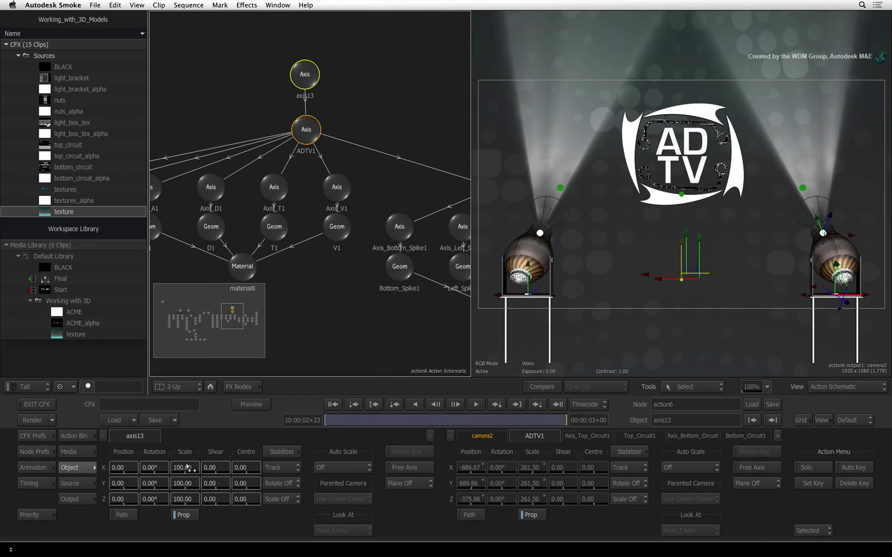
- Scale axis13 to 150 and lower its Position Y to -287 to centre the logo
click(187, 467)
text(150)
key(Return)
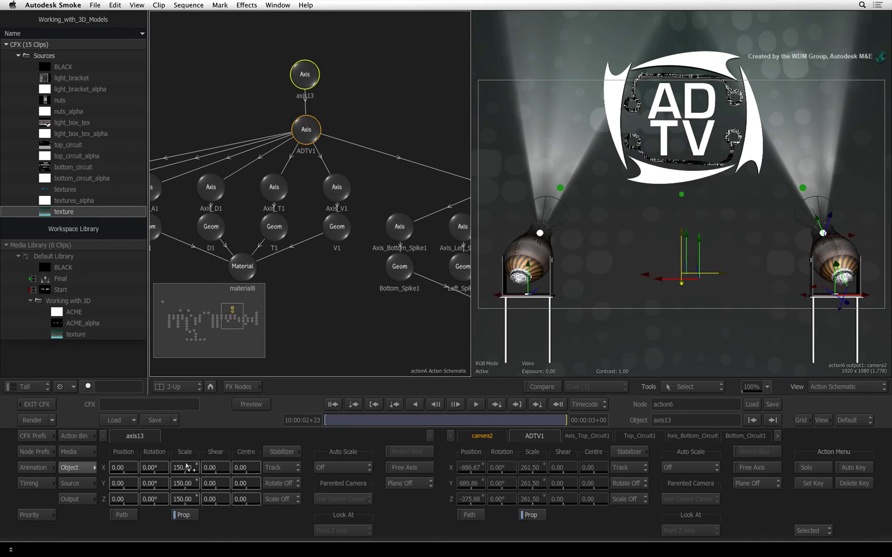
drag(124, 484, 3, 487)
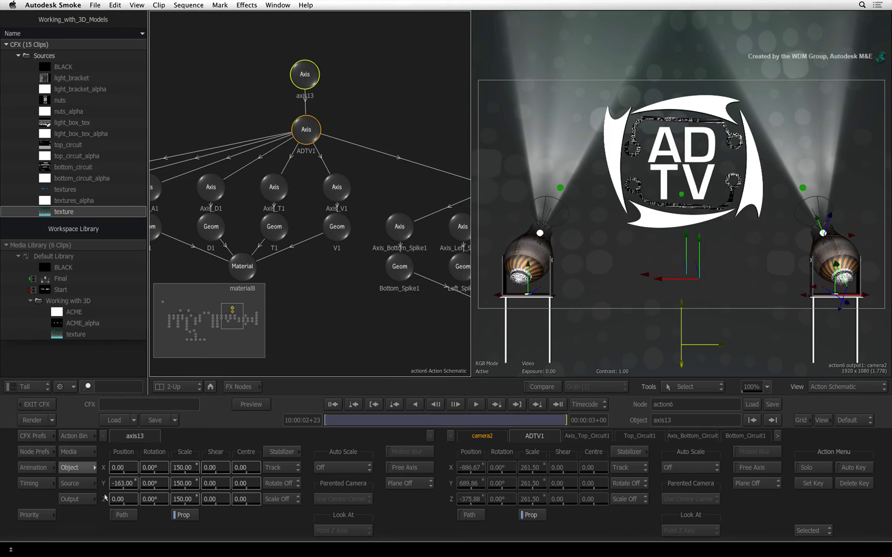
drag(122, 486, 16, 504)
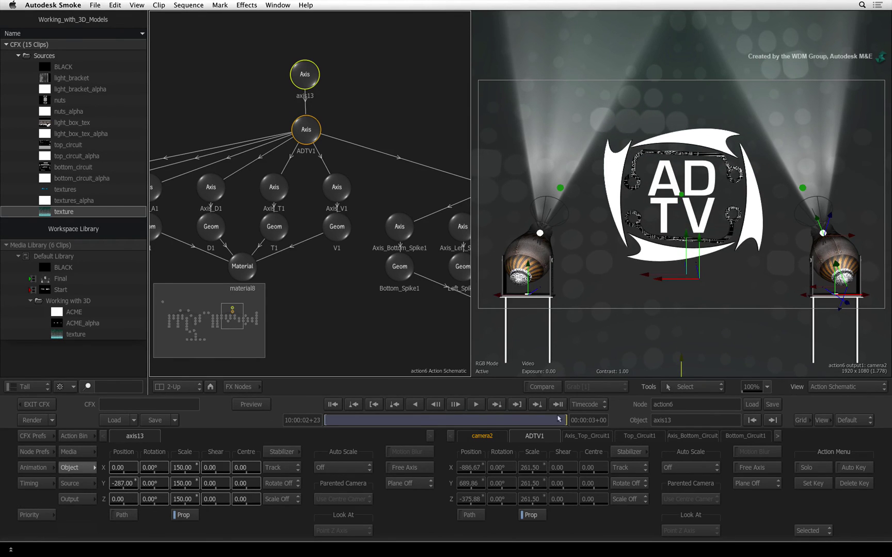
mouse_move(559, 420)
mouse_down()
mouse_move(368, 425)
mouse_move(547, 429)
mouse_up()
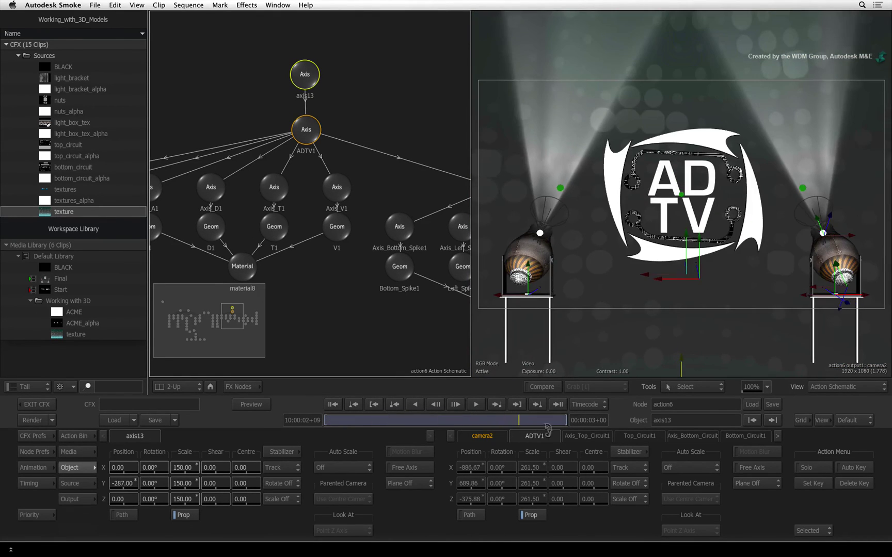